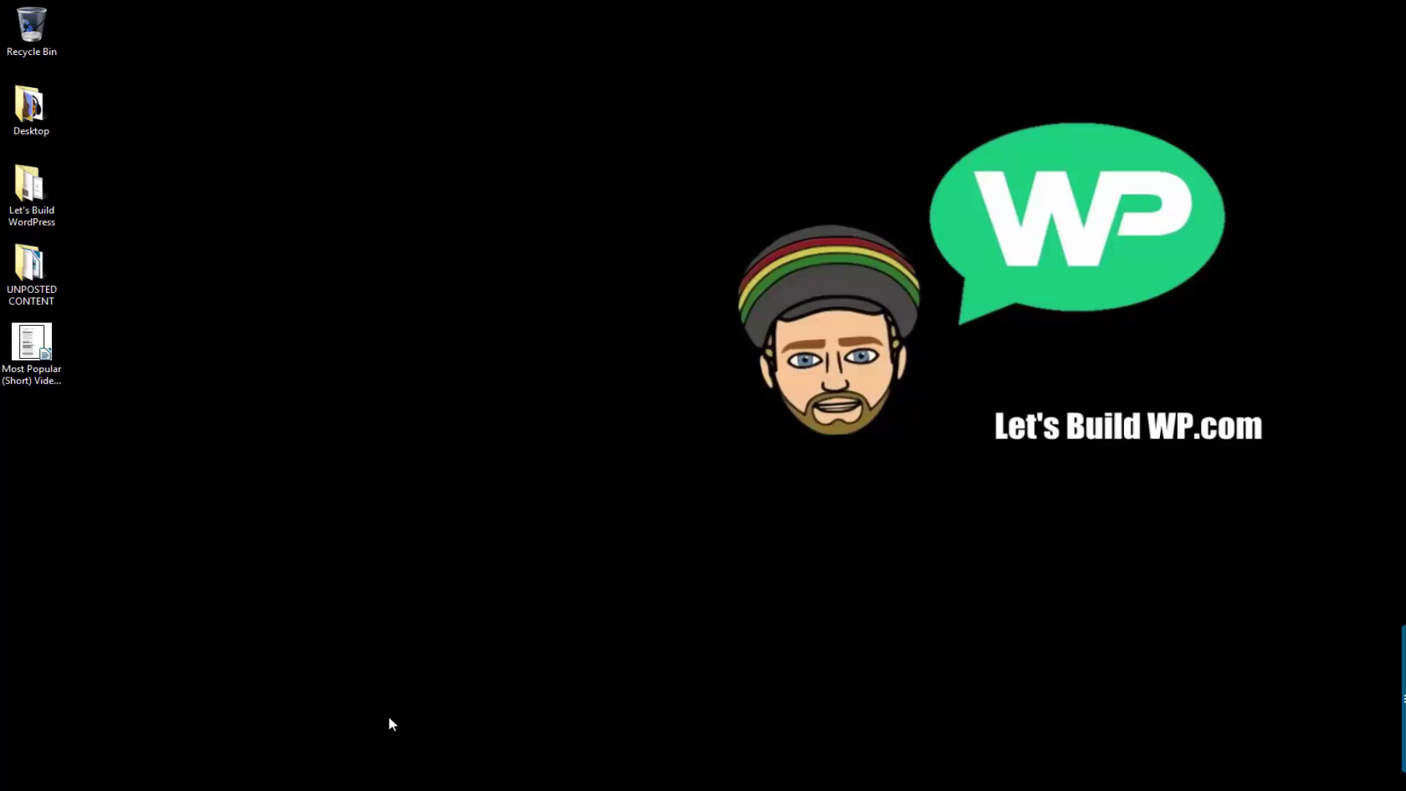
- Restore the Internet Explorer window showing the 'Image to Clickable Link!' page
{"action": "mouse_move", "coordinate": [369, 776]}
{"action": "left_click", "coordinate": [370, 736]}
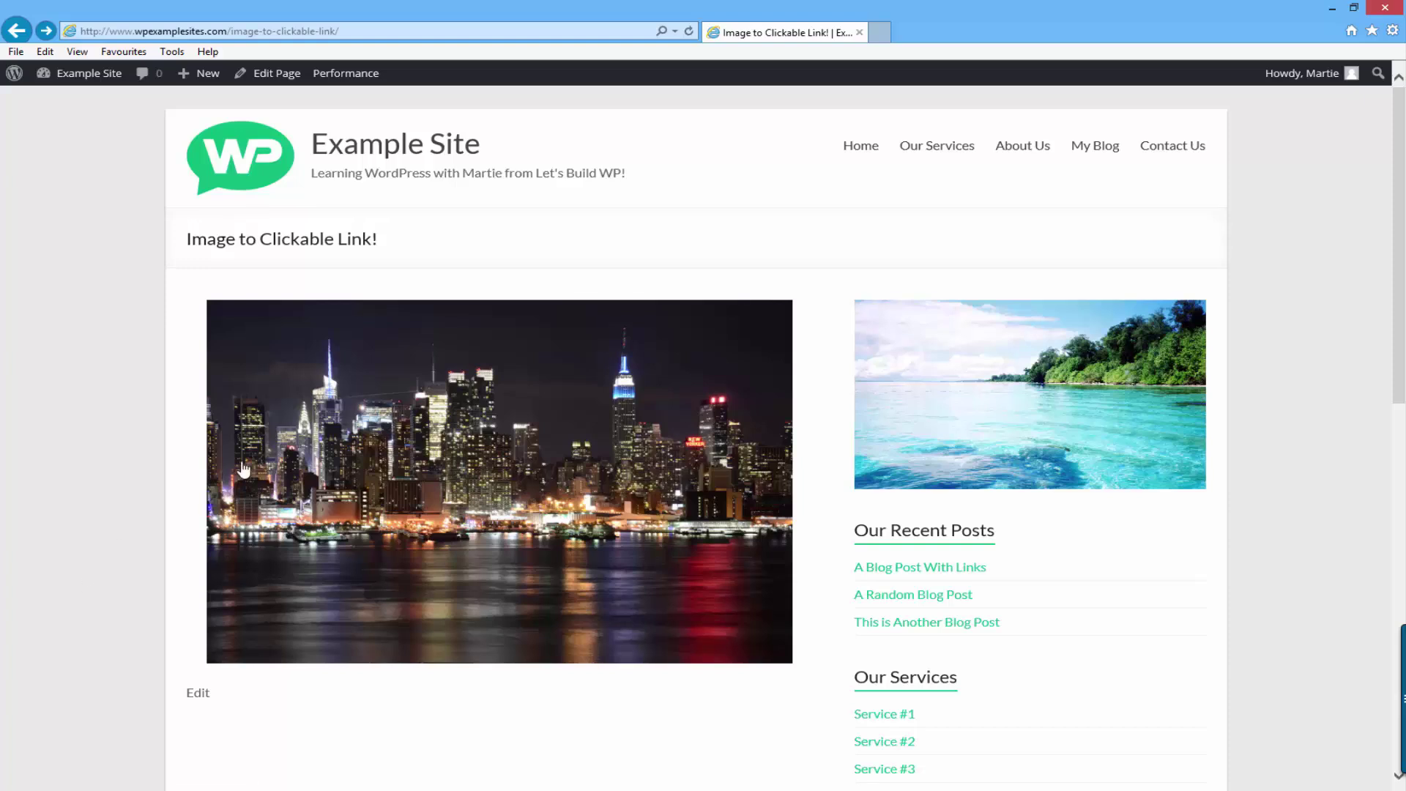
- Follow the city and laptop image links to Google, return to the site tab, then open the Dashboard
{"action": "left_click", "coordinate": [440, 507]}
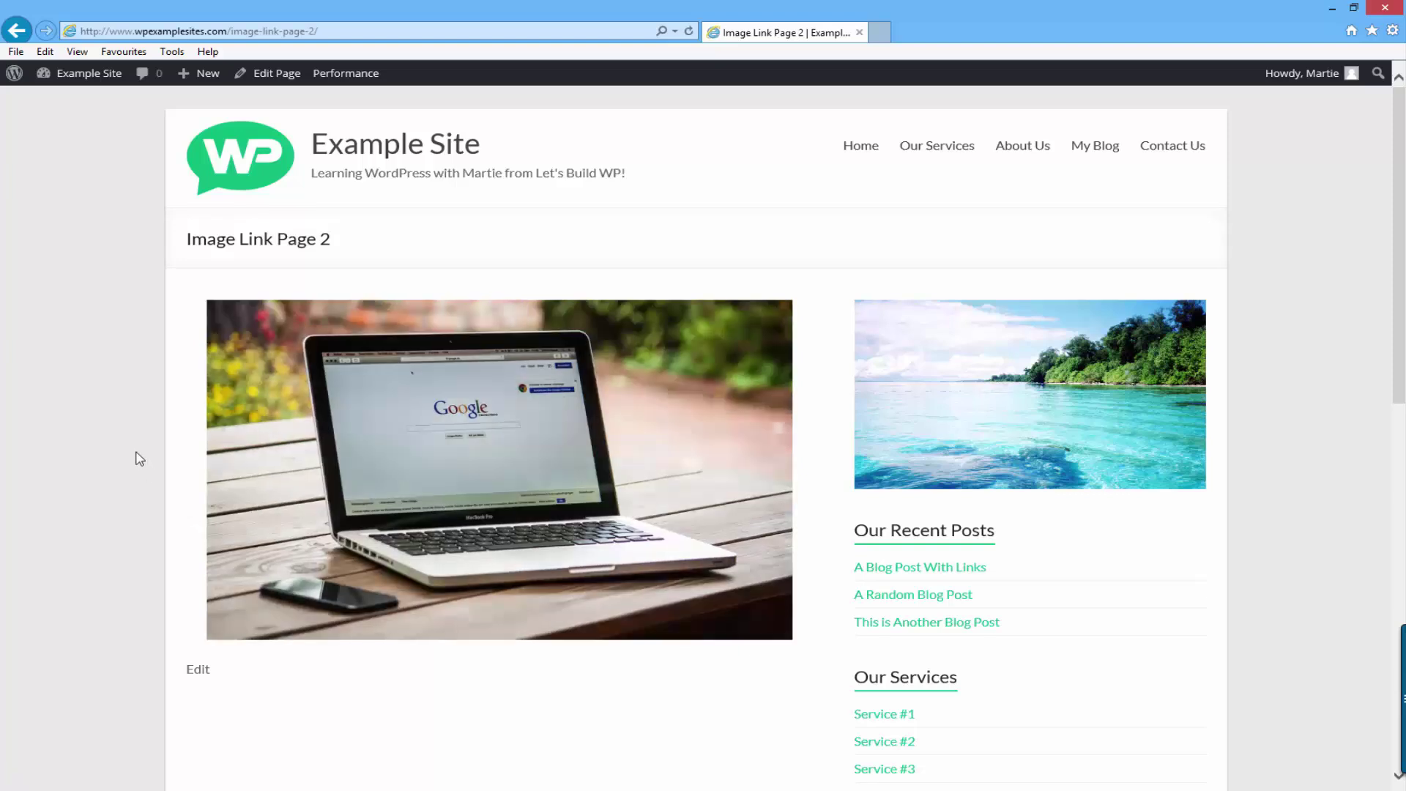
{"action": "left_click", "coordinate": [465, 467]}
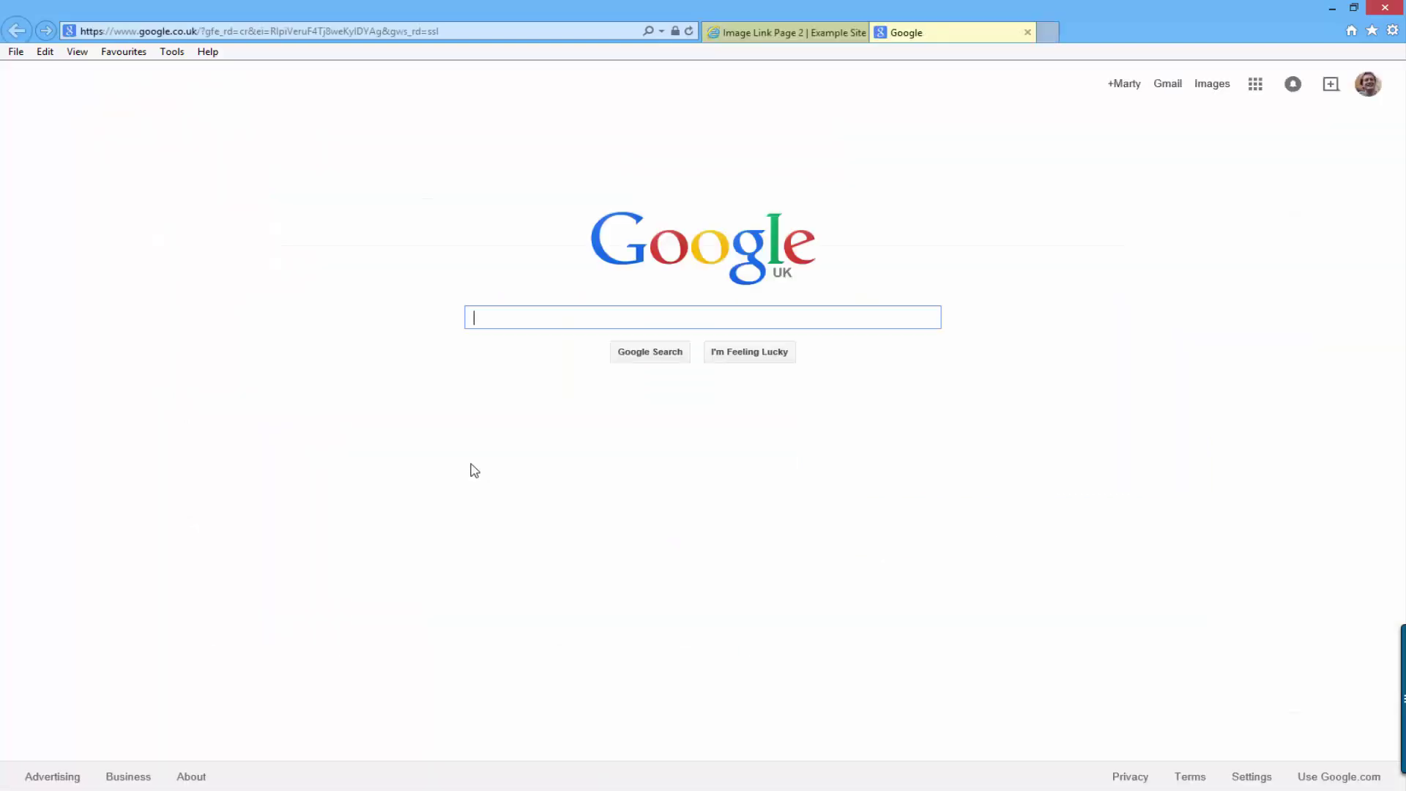
{"action": "left_click", "coordinate": [728, 36]}
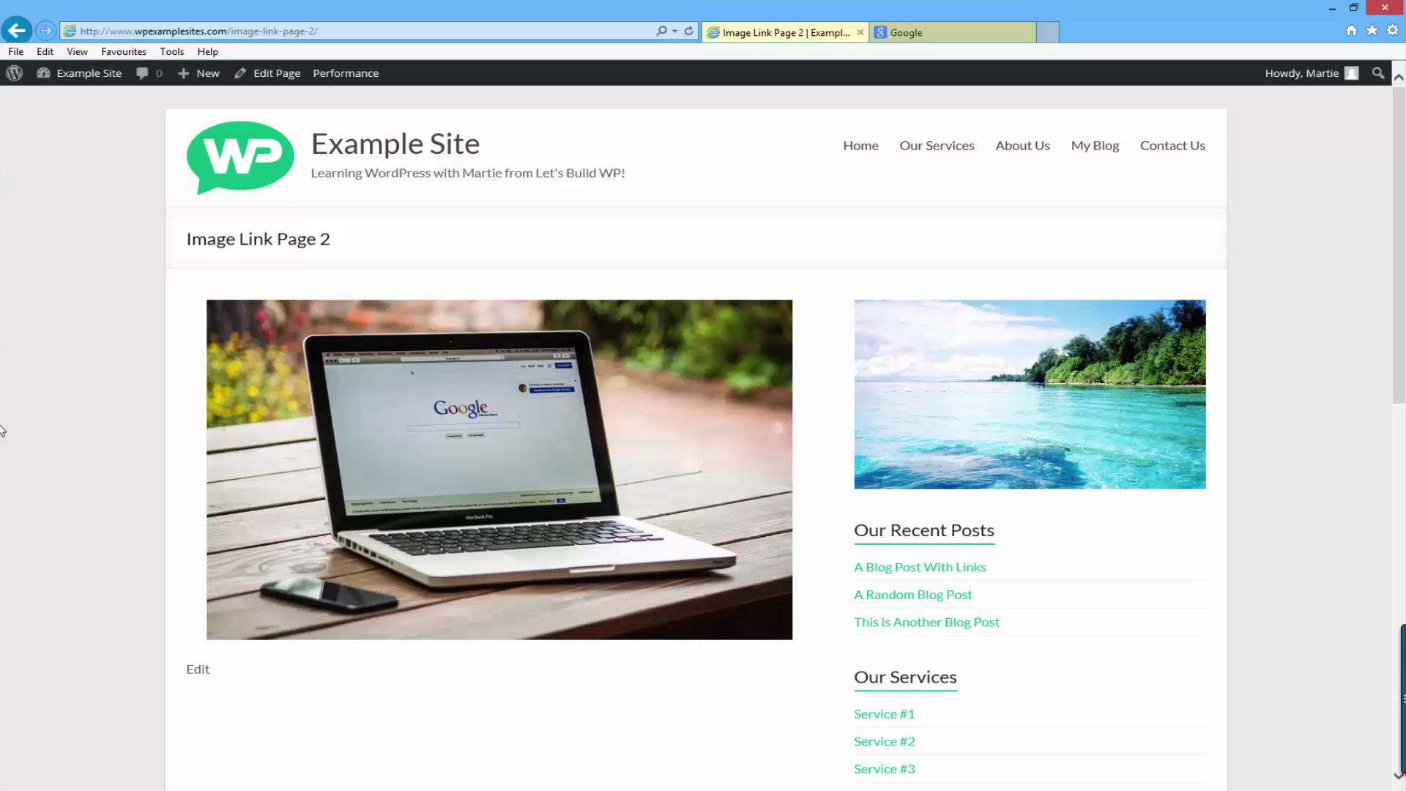
{"action": "left_click", "coordinate": [228, 473]}
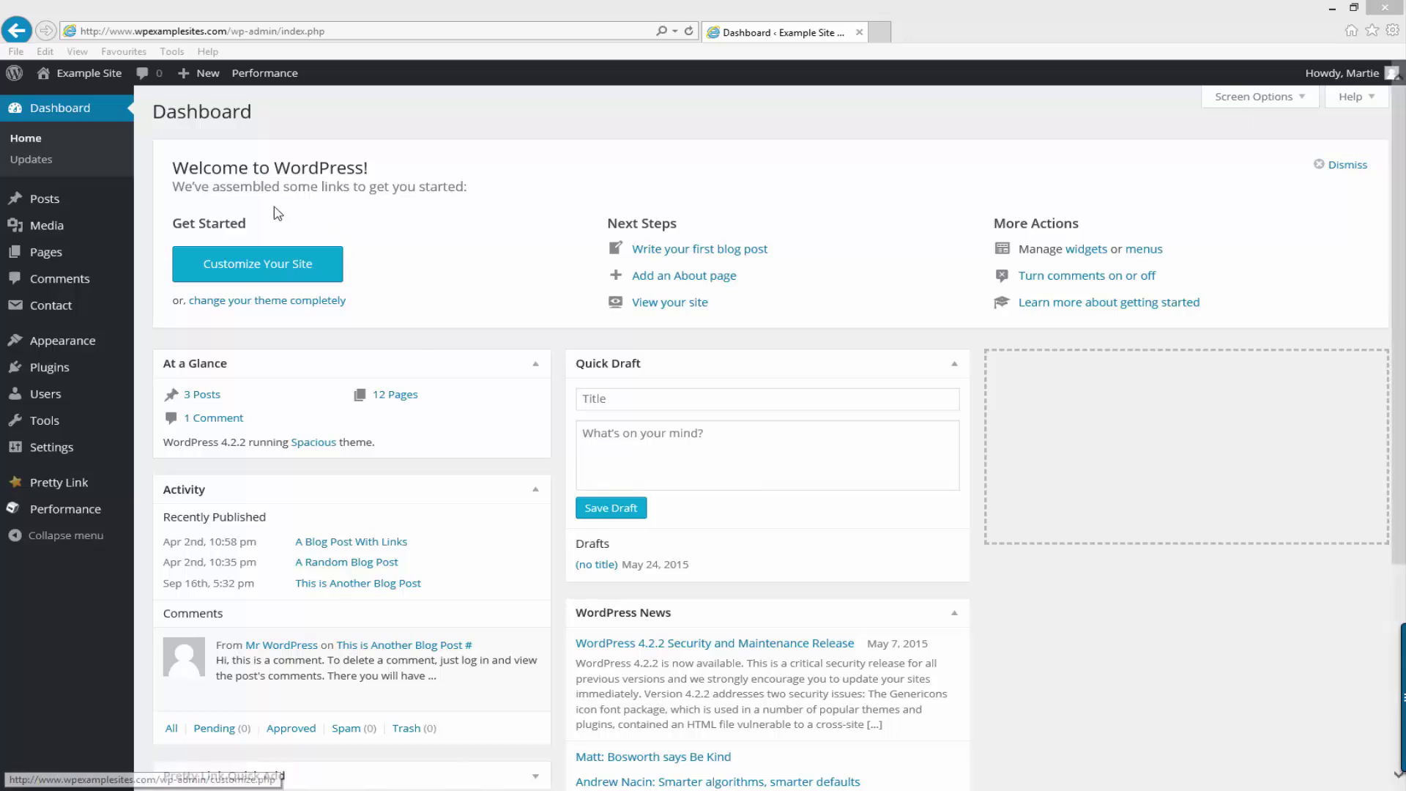
- Upload 'WP speech bubble profile pic' from the Desktop into the Media Library via Add New
{"action": "left_click", "coordinate": [90, 236]}
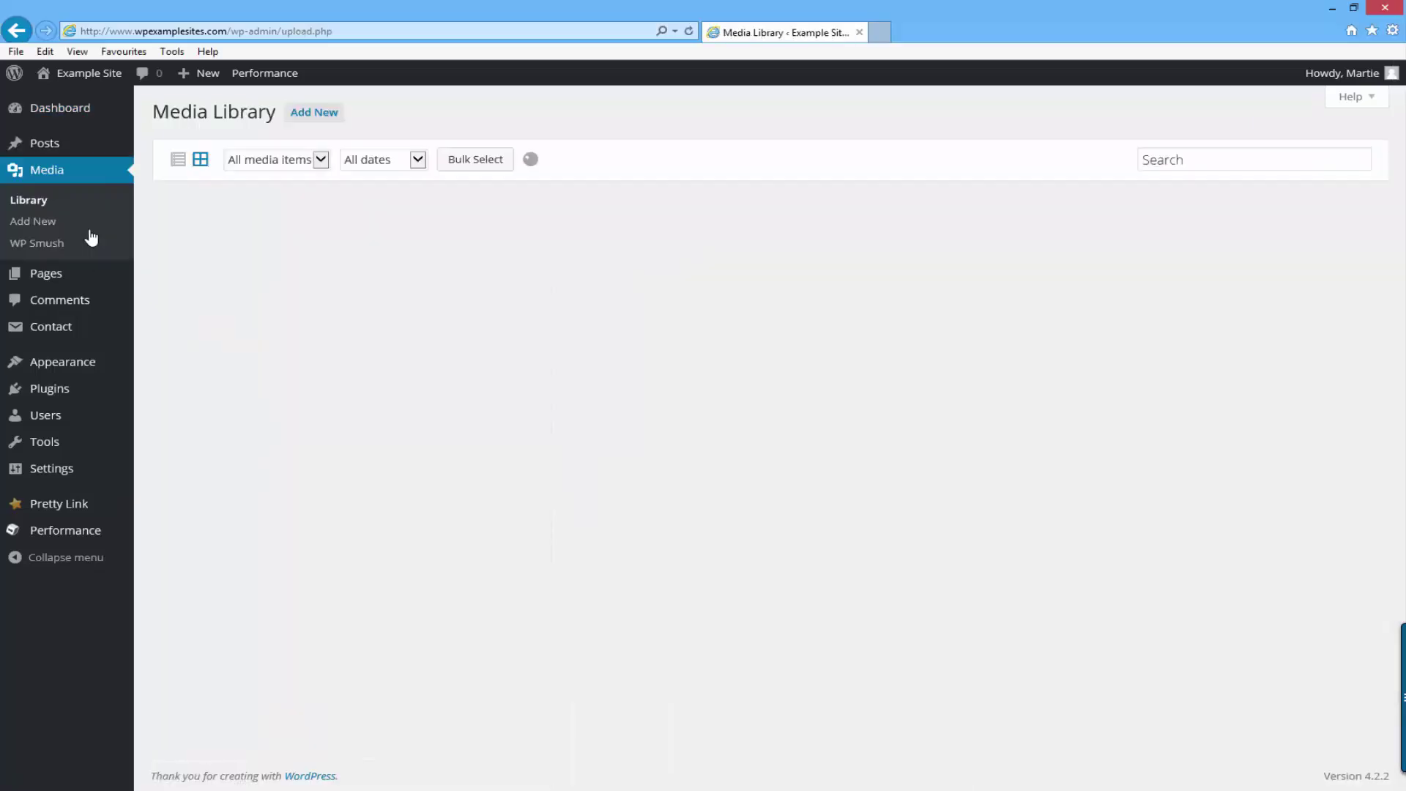
{"action": "left_click", "coordinate": [331, 117]}
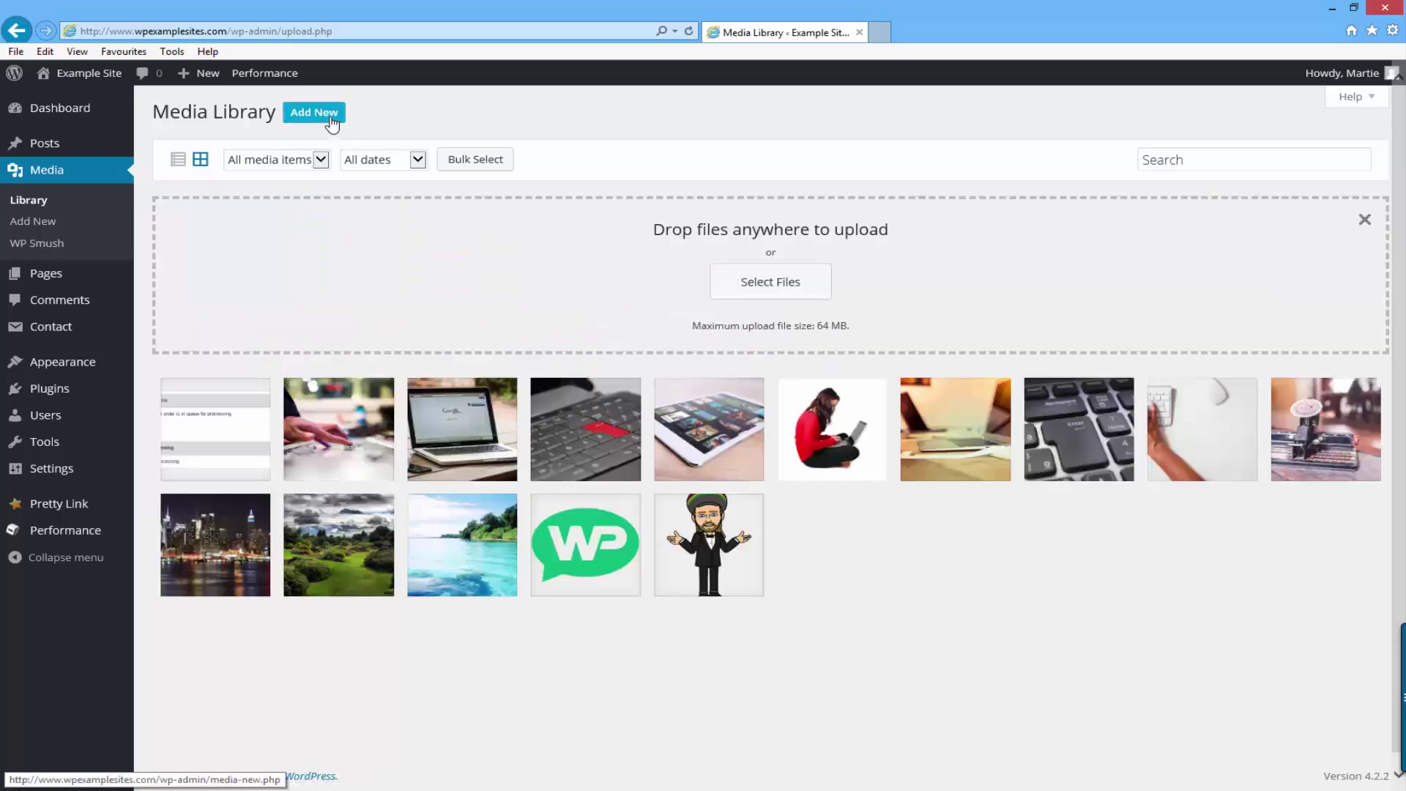
{"action": "left_click", "coordinate": [721, 291]}
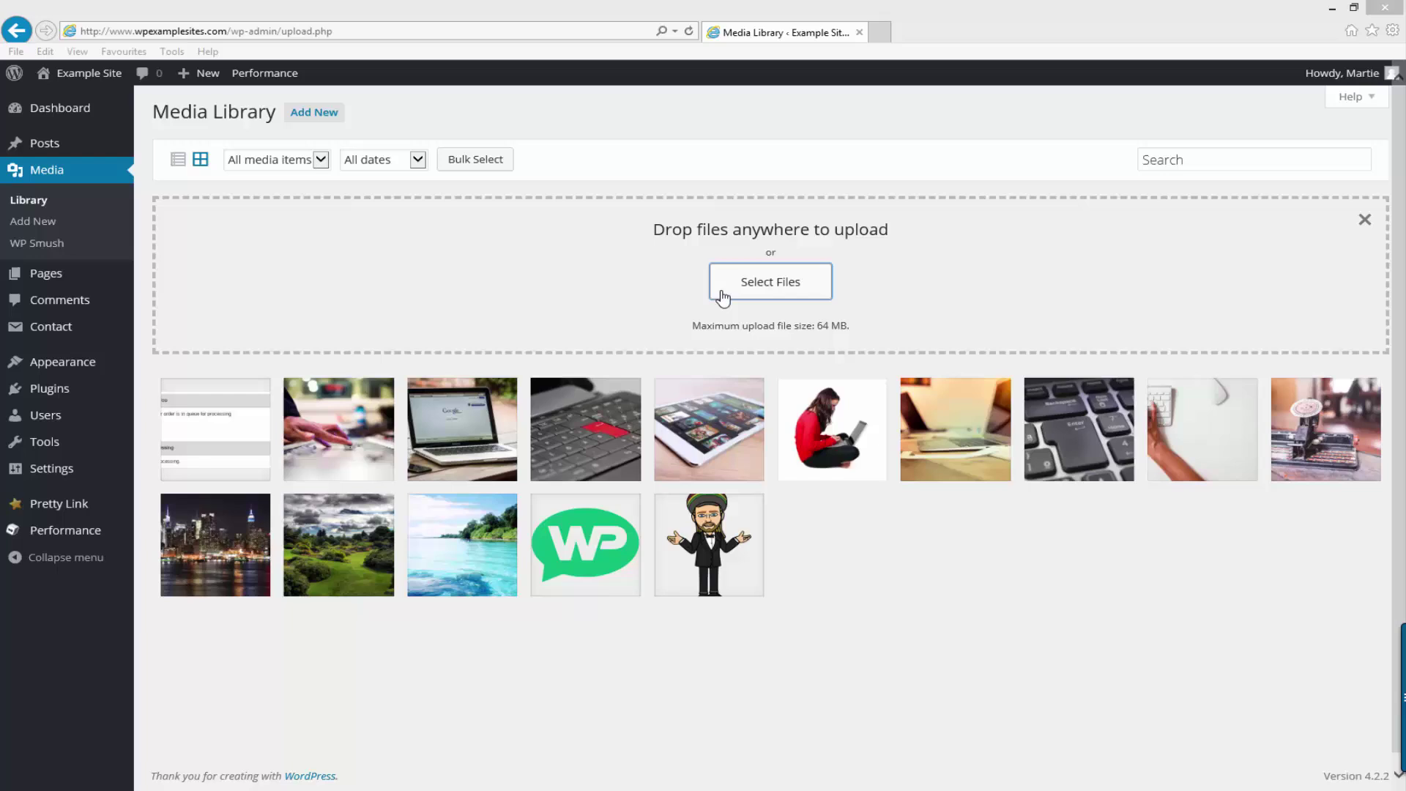
{"action": "left_click", "coordinate": [77, 111]}
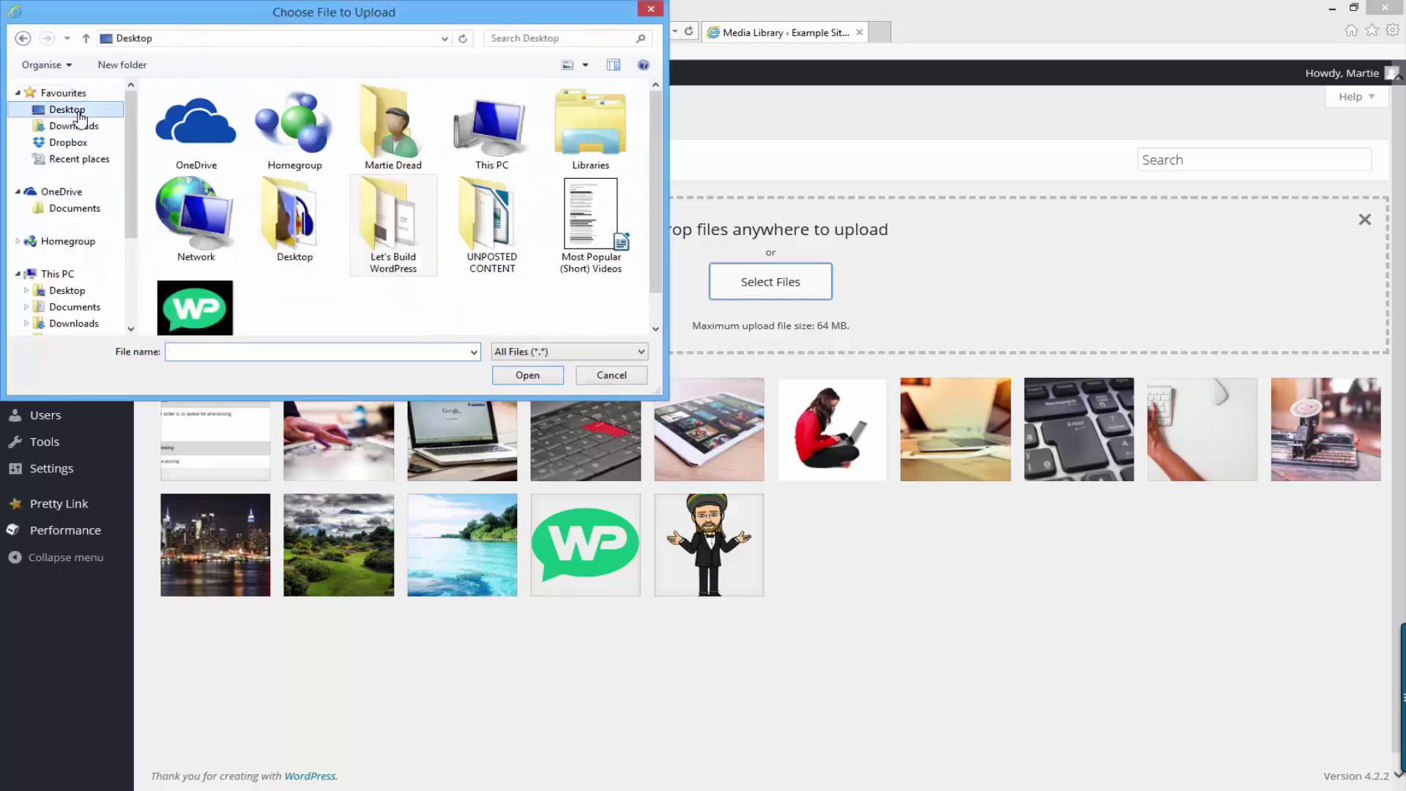
{"action": "left_click", "coordinate": [195, 306]}
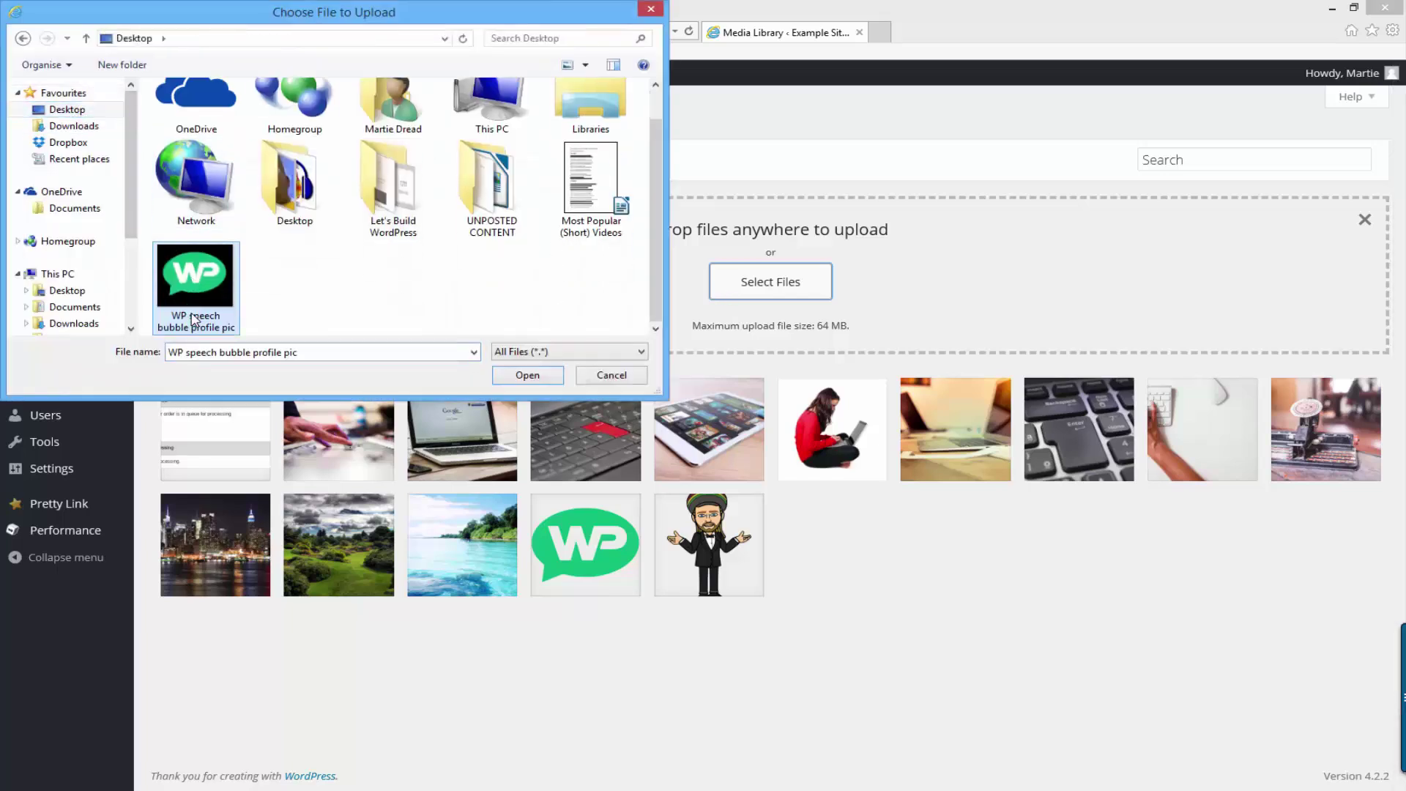
{"action": "left_click", "coordinate": [525, 376]}
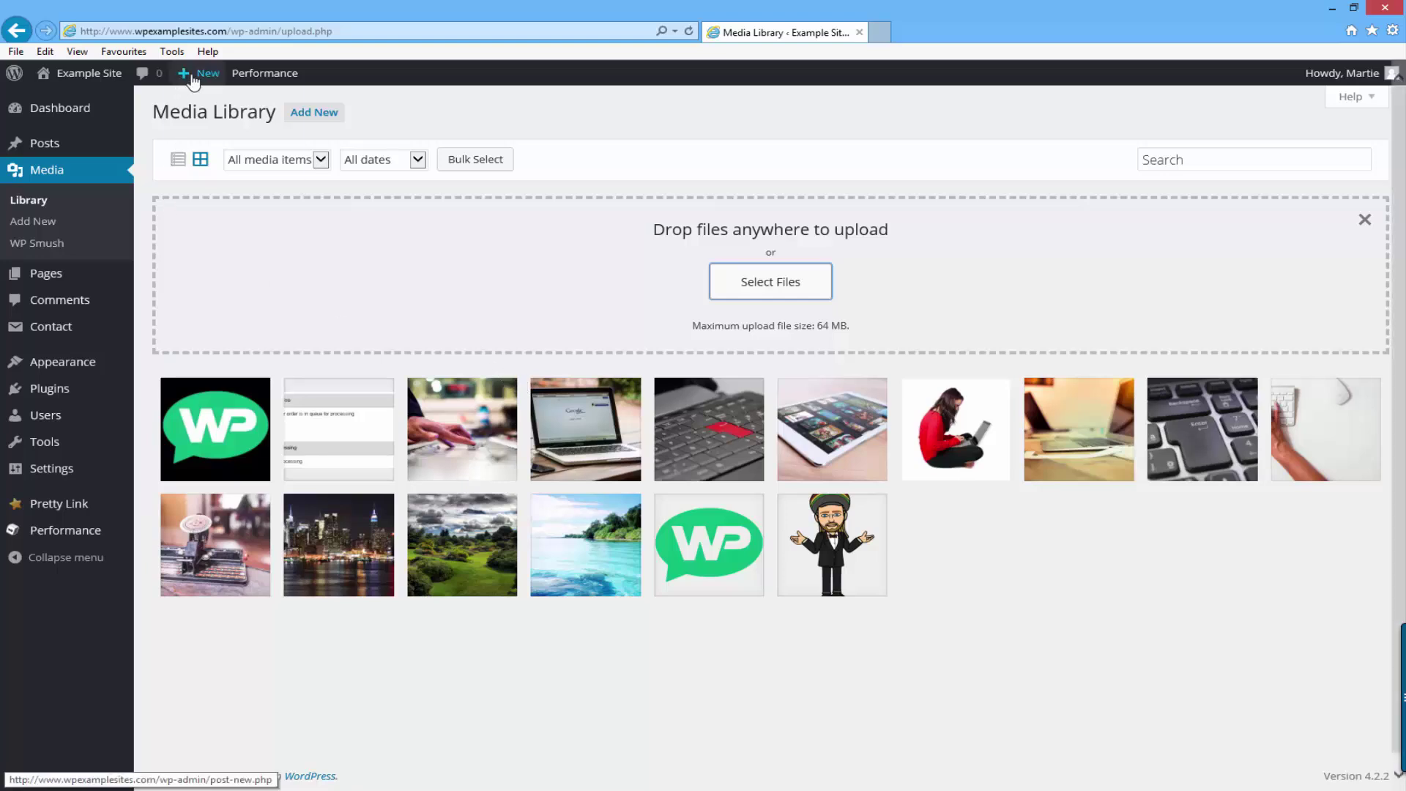
- Create a new post from + New > Post titled 'Clickable Image!' and place the cursor in the body
{"action": "mouse_move", "coordinate": [196, 79]}
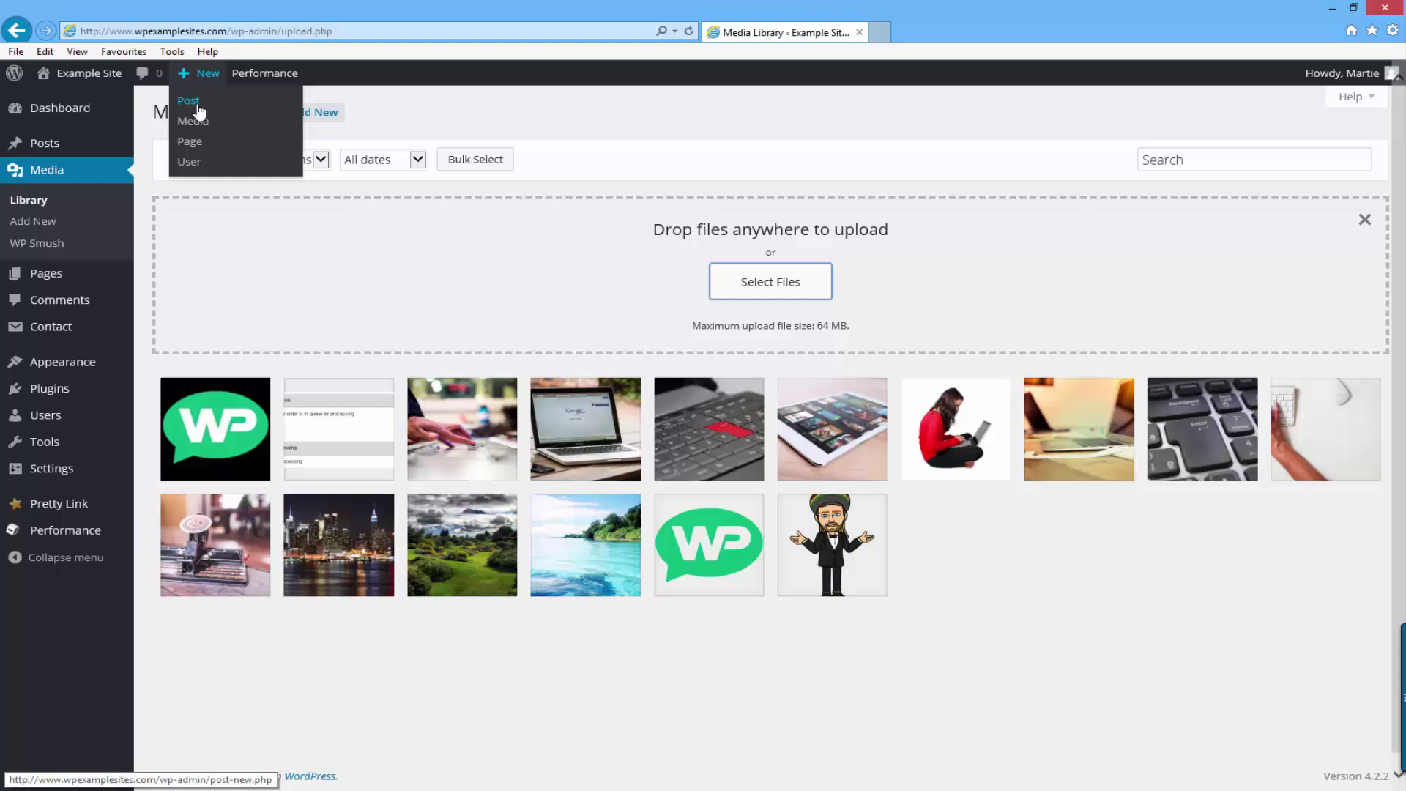
{"action": "left_click", "coordinate": [197, 106]}
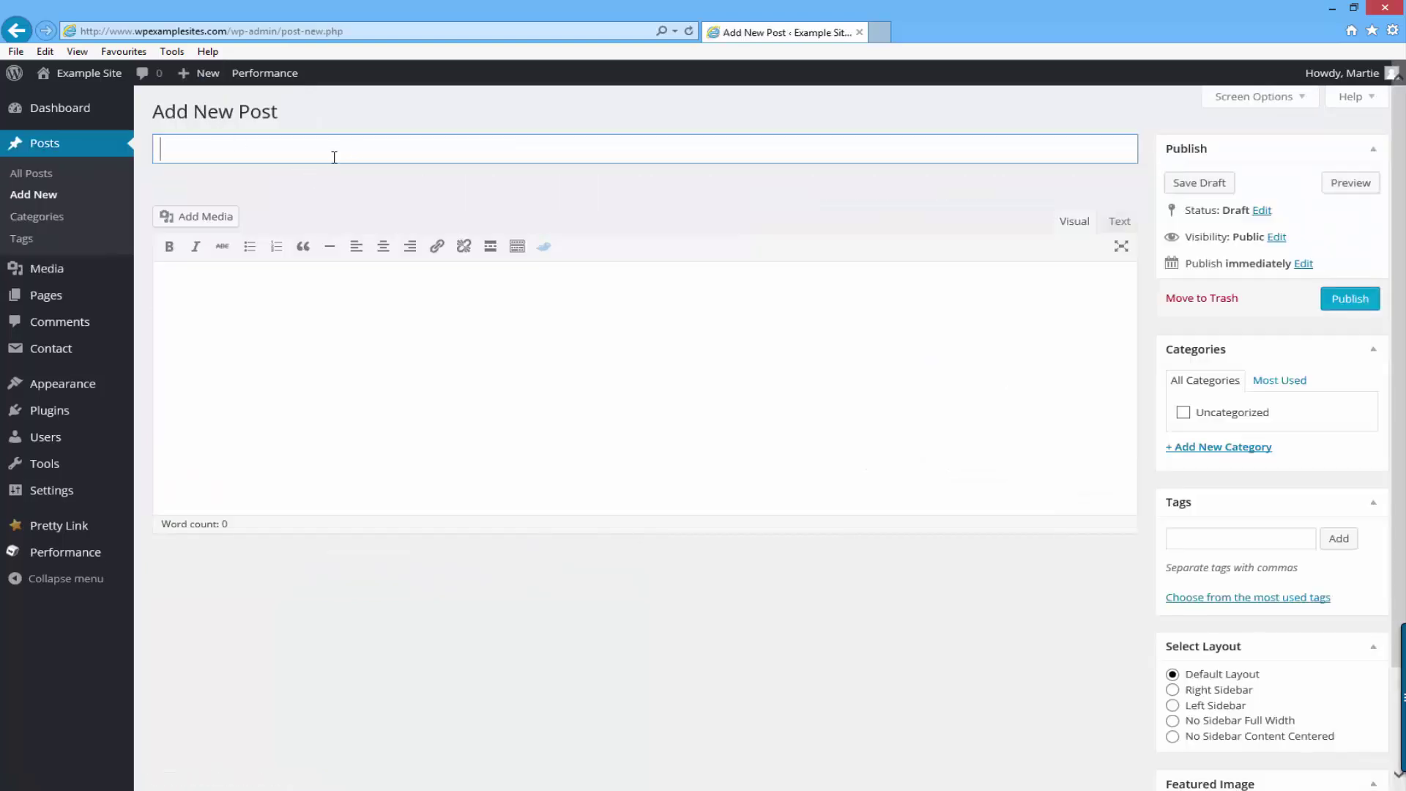
{"action": "type", "text": "Clickable "}
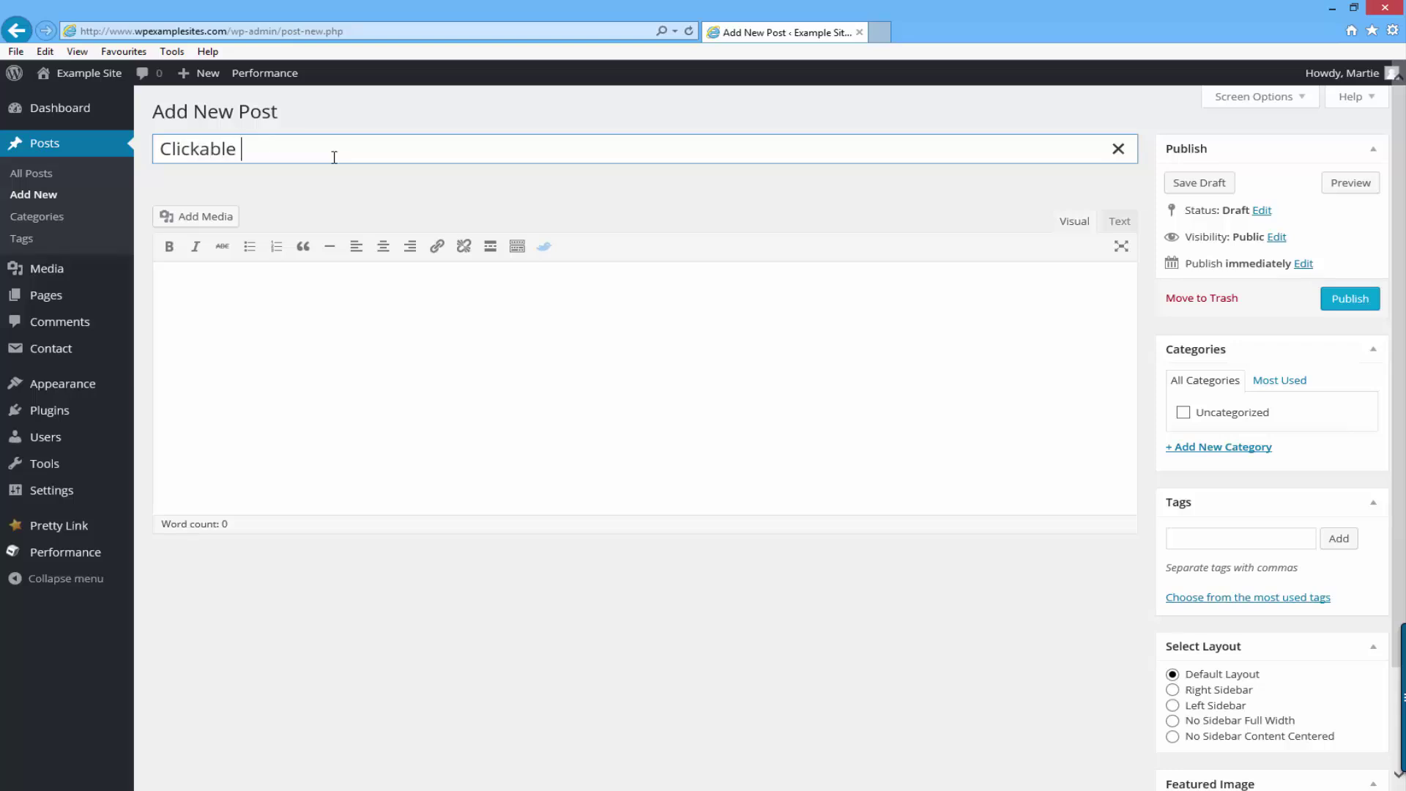
{"action": "type", "text": "Image!"}
{"action": "left_click", "coordinate": [377, 306]}
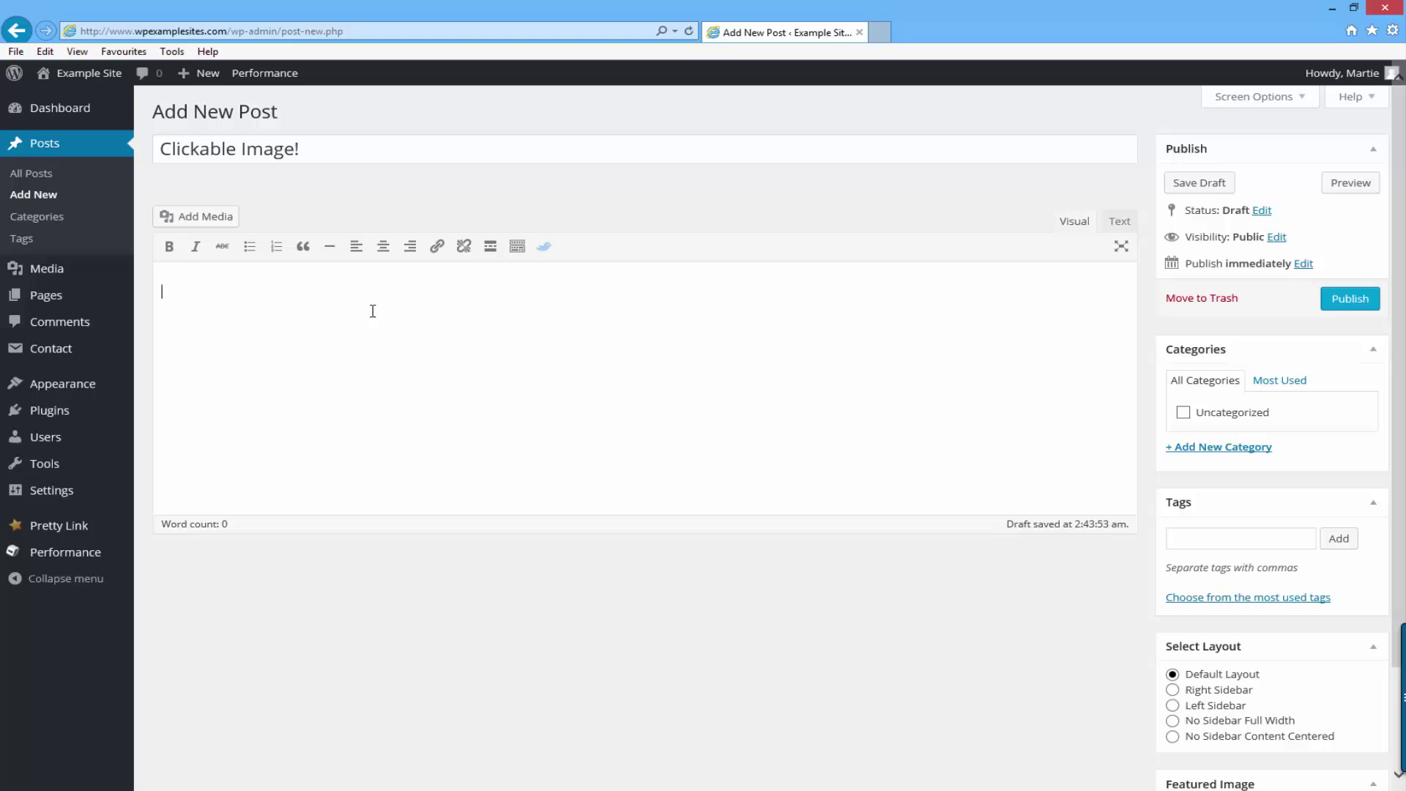
{"action": "left_click", "coordinate": [192, 224]}
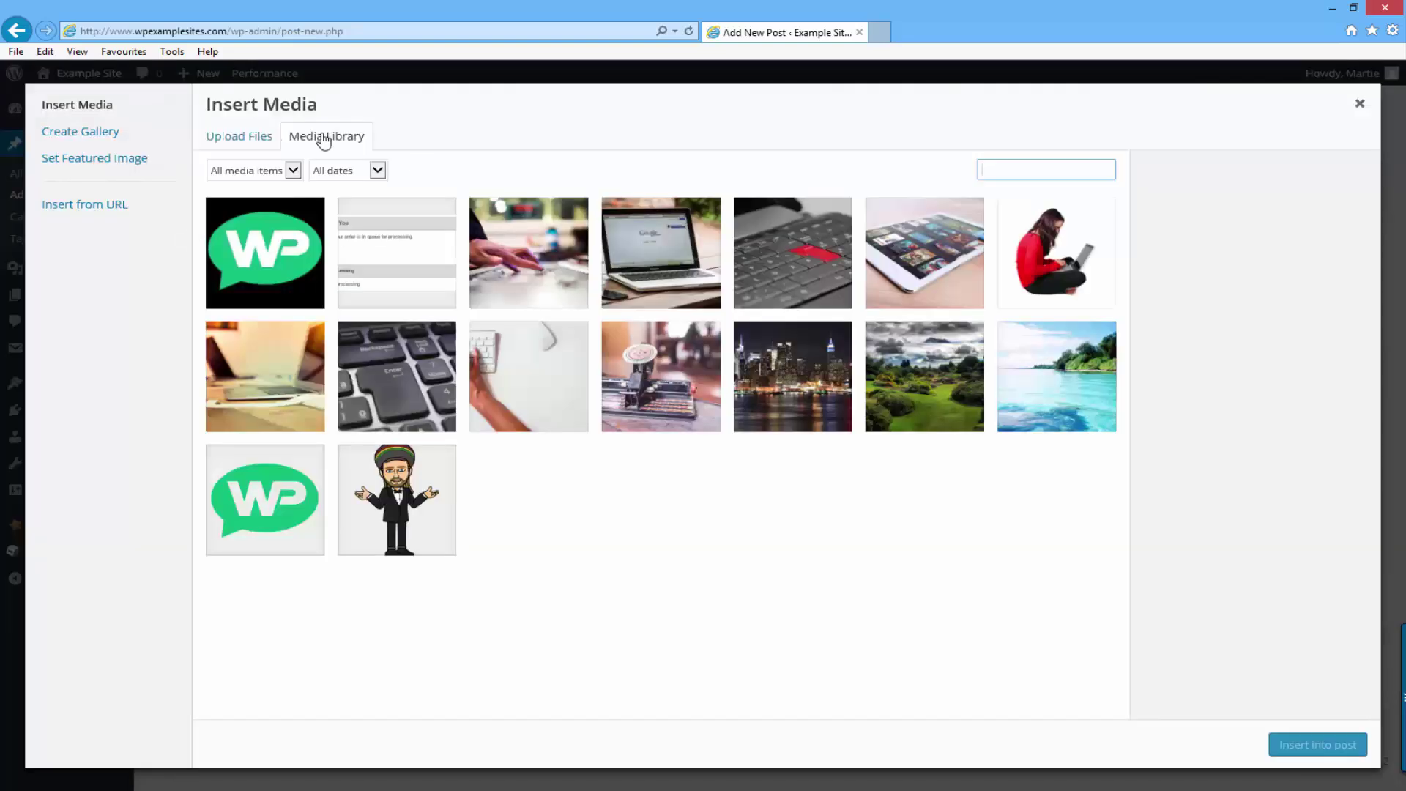
{"action": "left_click", "coordinate": [270, 271]}
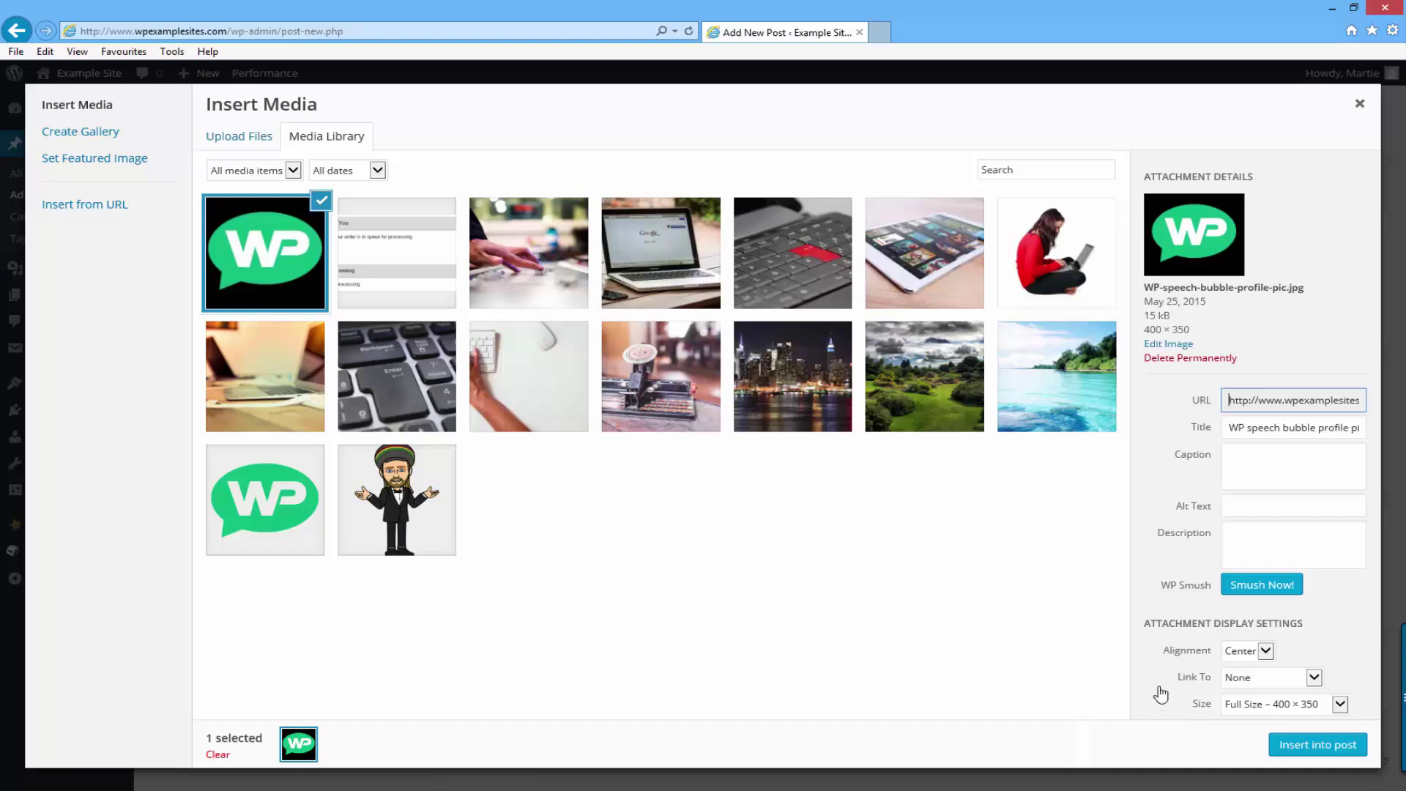
{"action": "left_click", "coordinate": [1241, 678]}
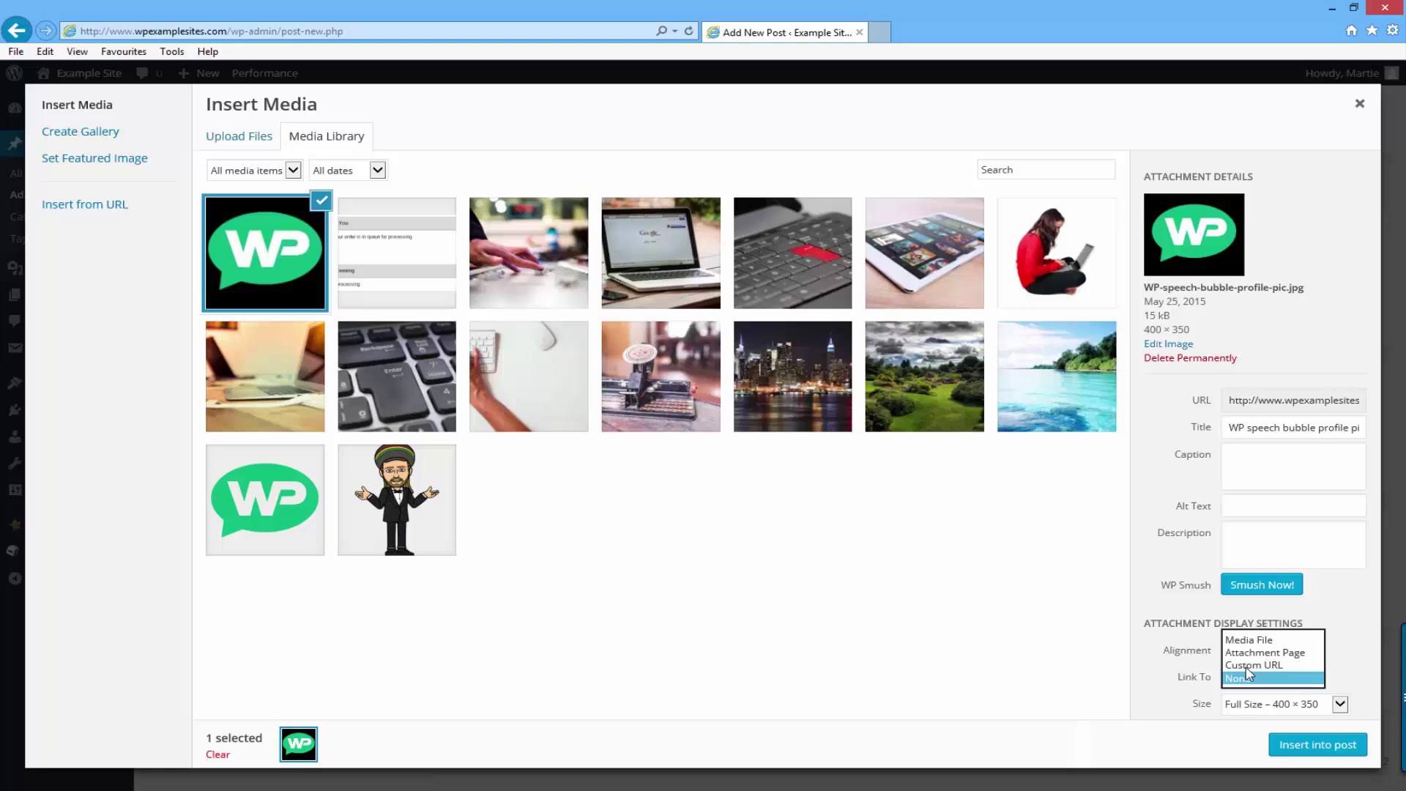
{"action": "left_click", "coordinate": [1249, 665]}
{"action": "left_click", "coordinate": [1282, 703]}
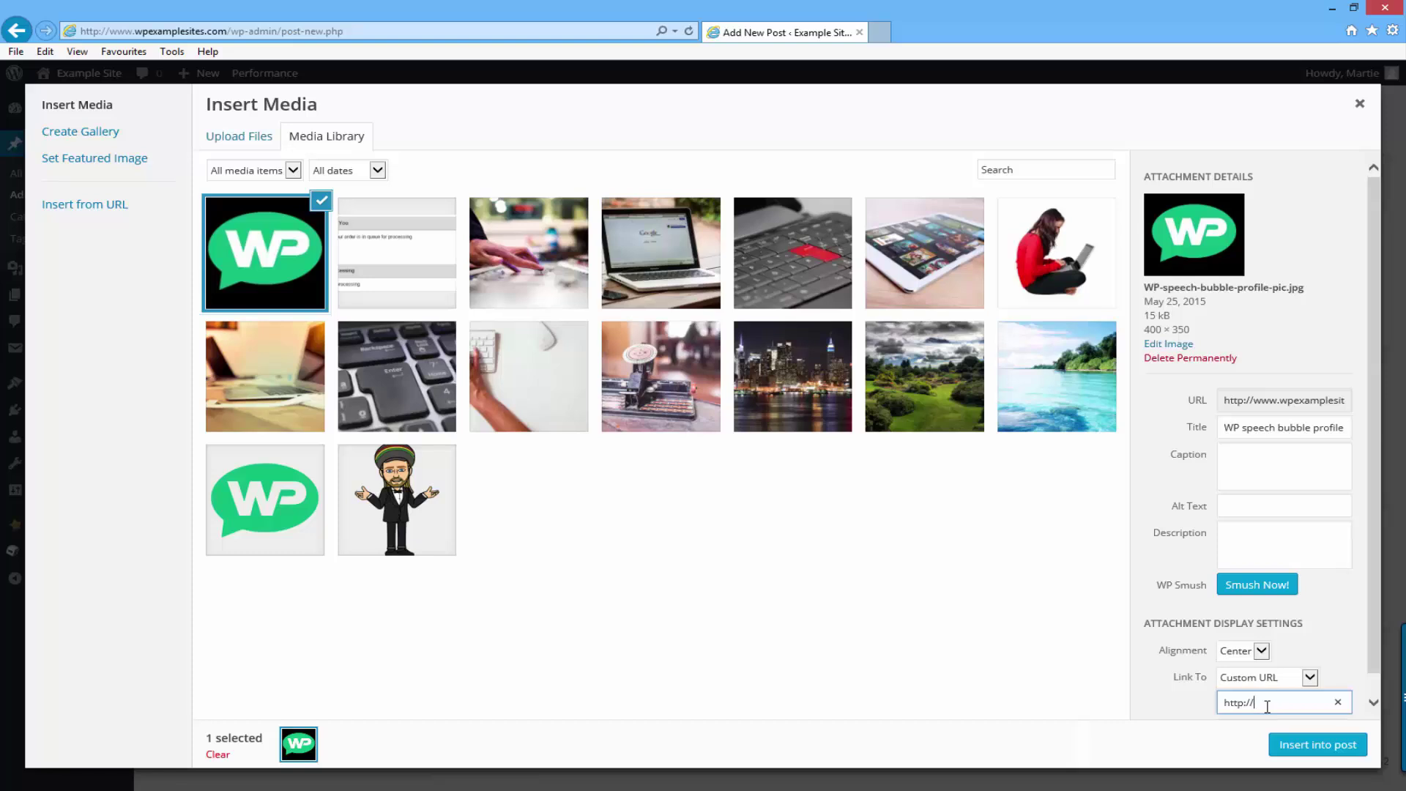
{"action": "type", "text": "google.com"}
{"action": "key", "text": "shift+Tab"}
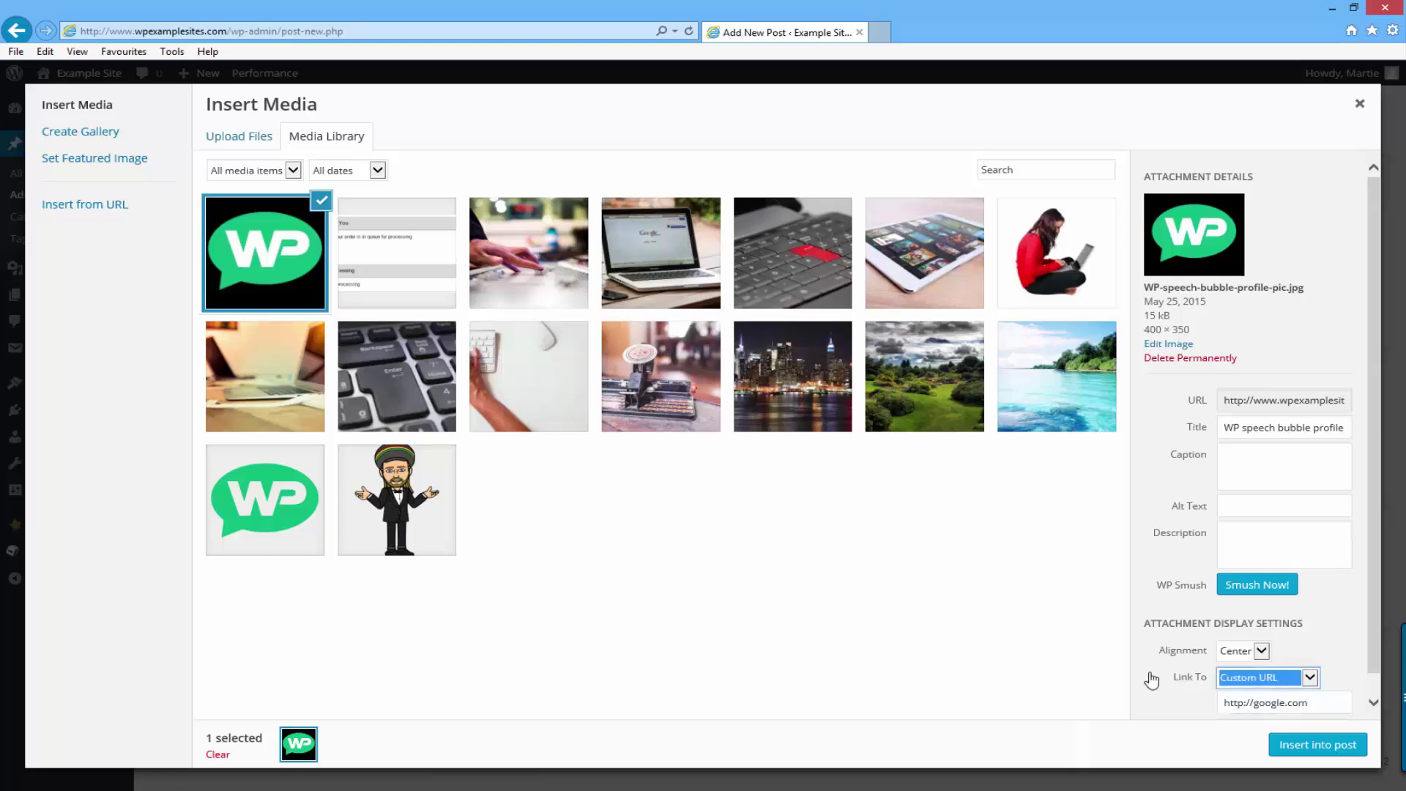
{"action": "left_click", "coordinate": [1332, 747]}
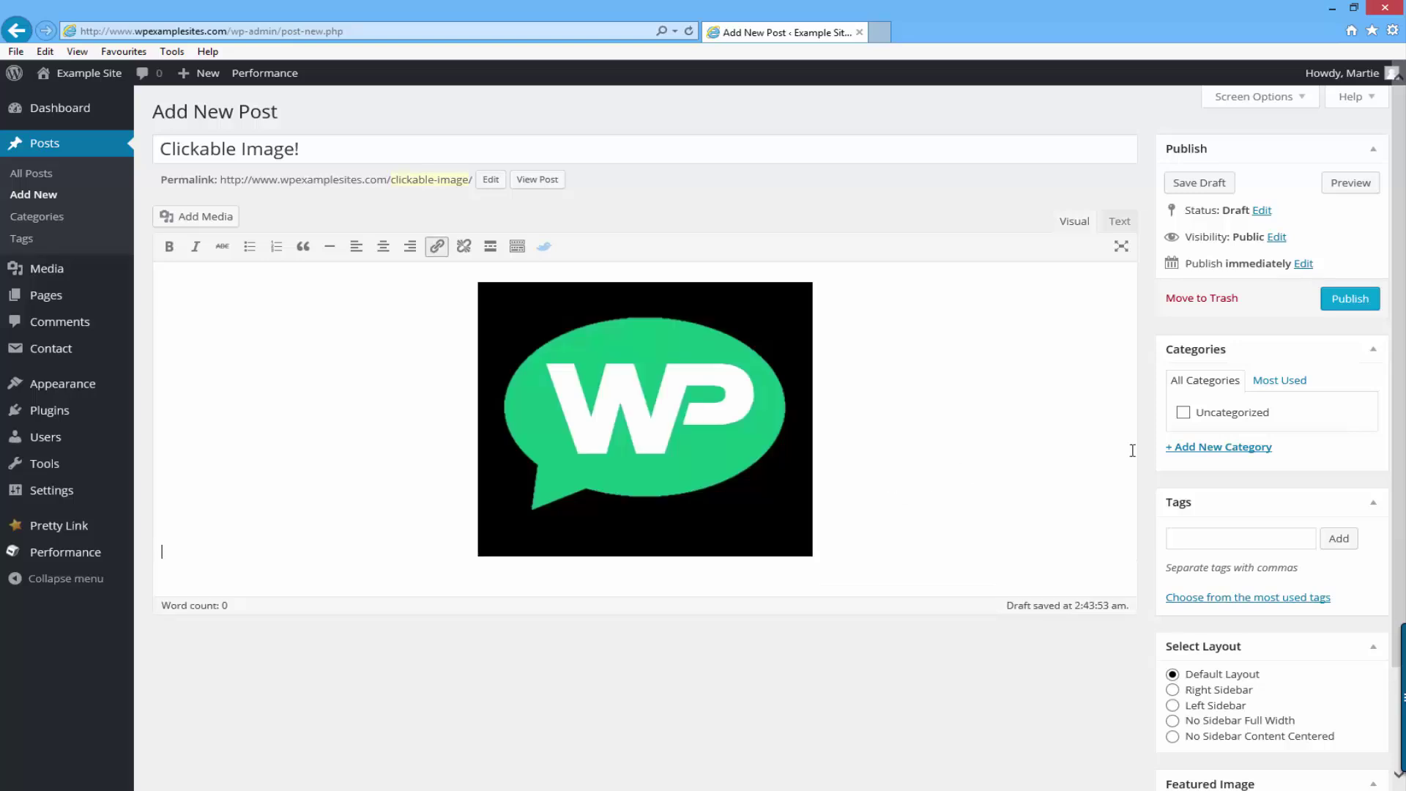
- Preview the post in a new tab, follow the image link to Google, and go back
{"action": "left_click", "coordinate": [1349, 189]}
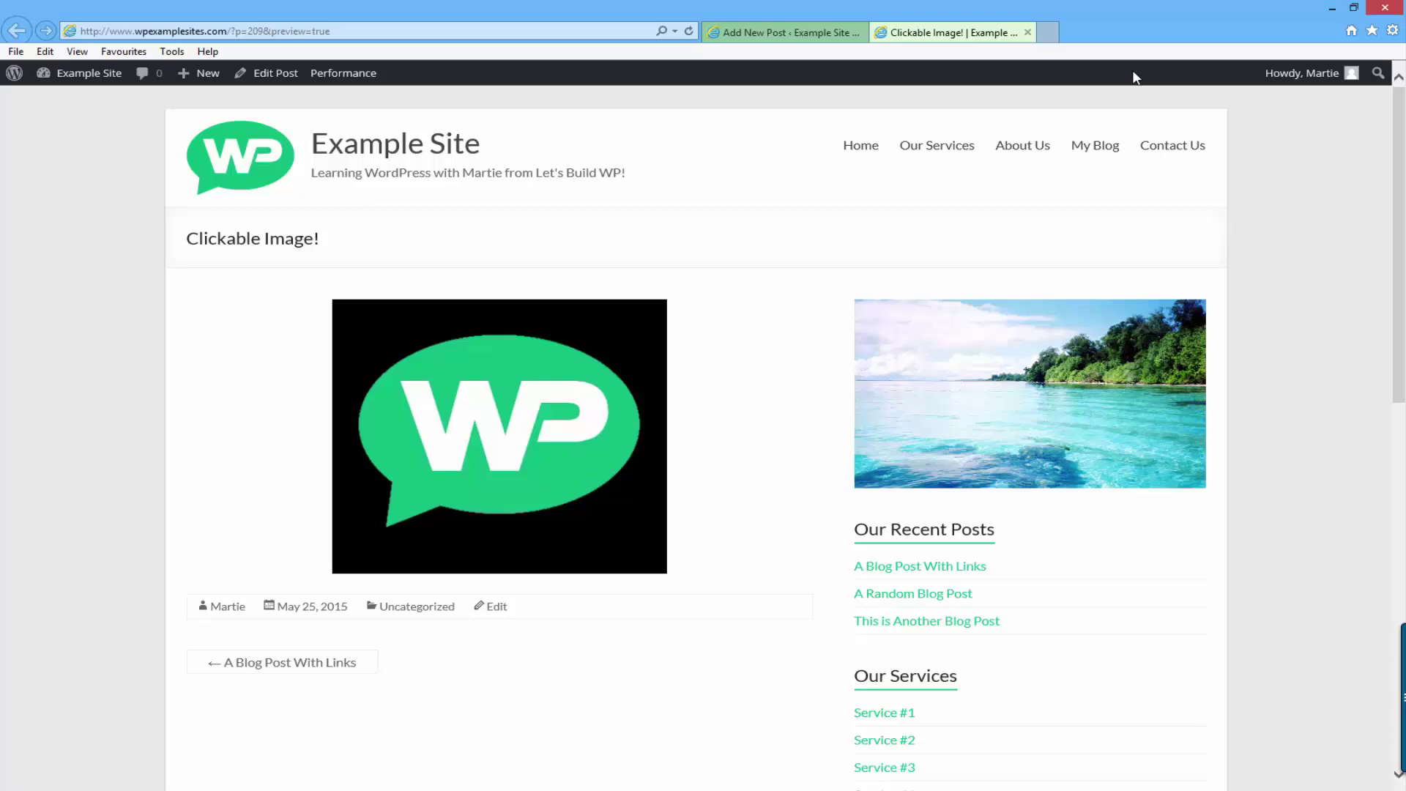
{"action": "left_click", "coordinate": [545, 432]}
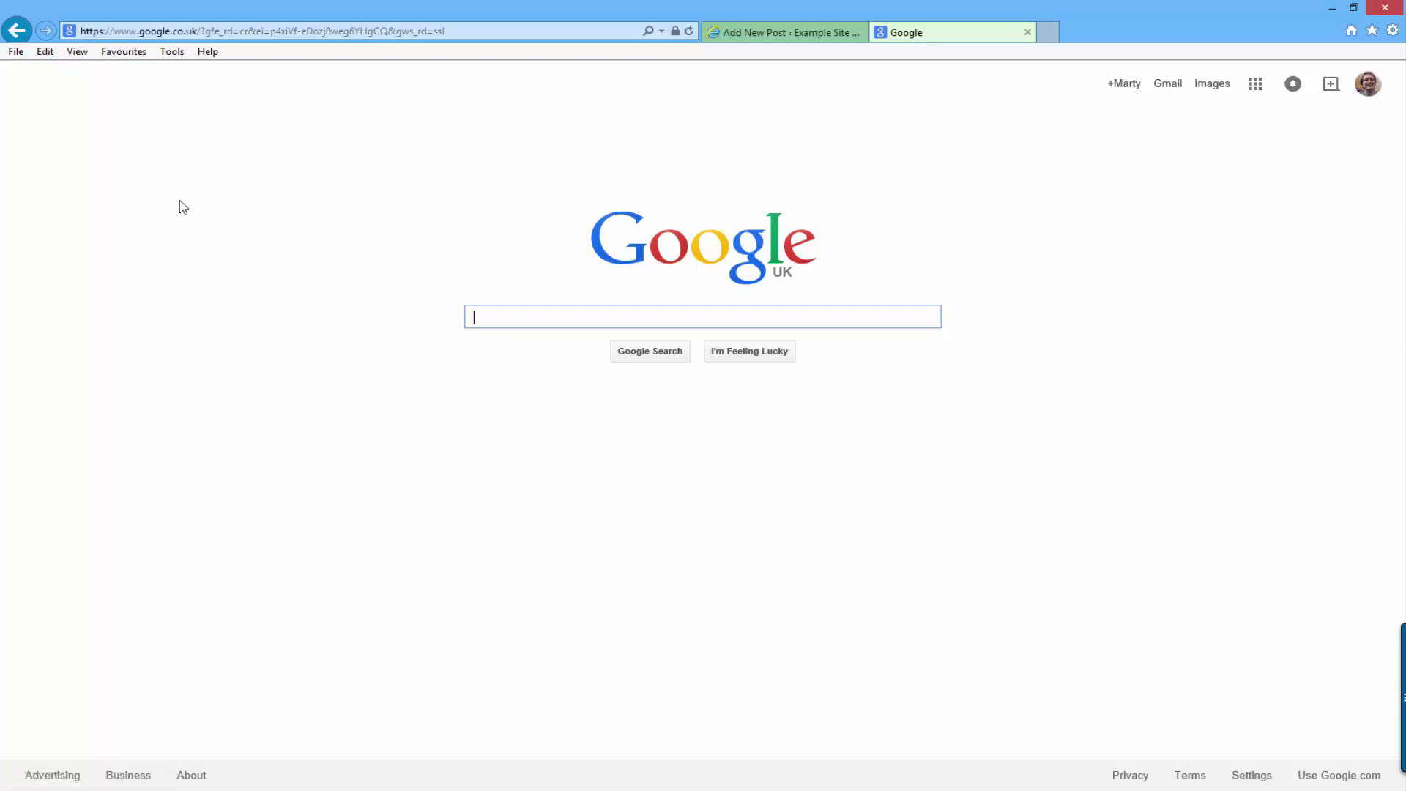
{"action": "left_click", "coordinate": [16, 30]}
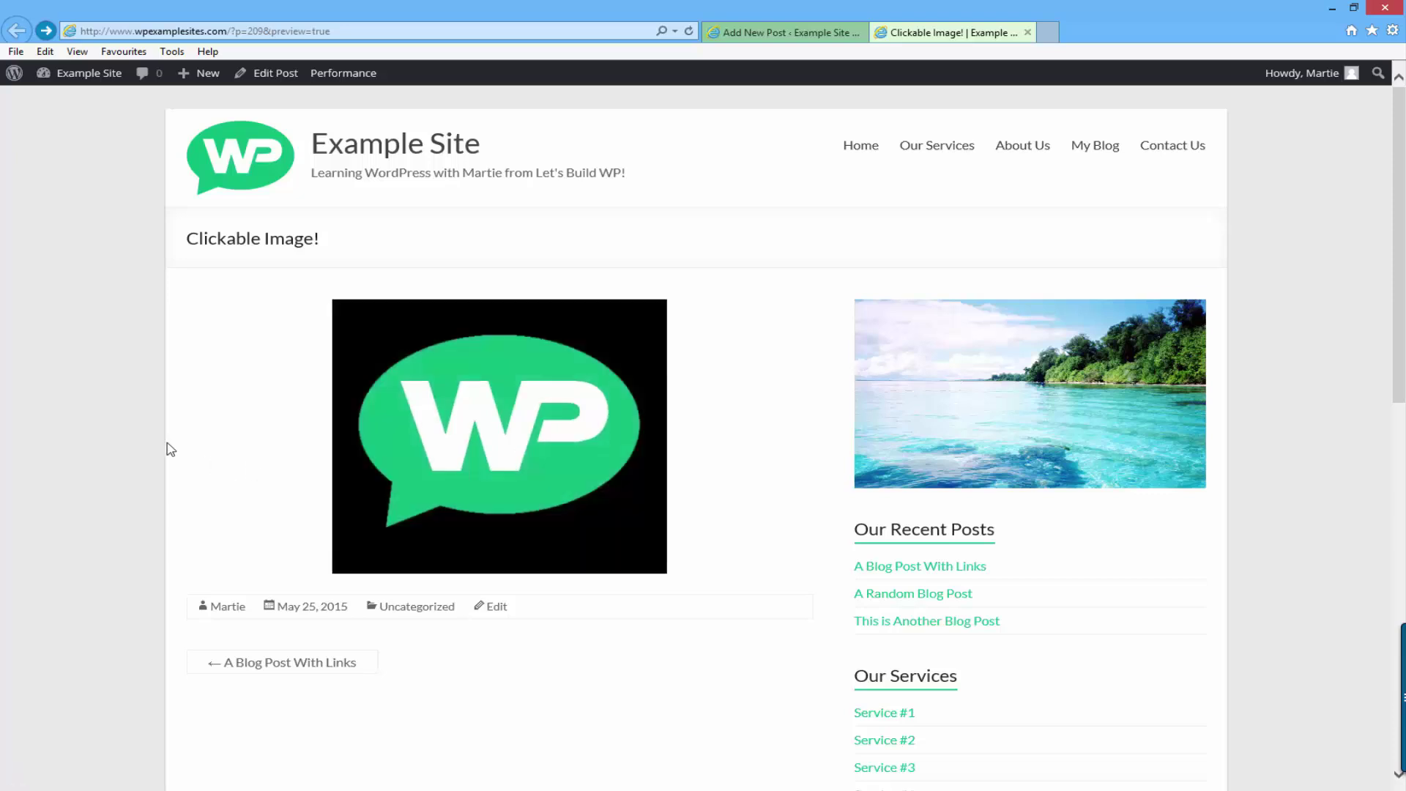
- Close the preview and set the image's Google link to open in a new window/tab
{"action": "left_click", "coordinate": [1027, 32]}
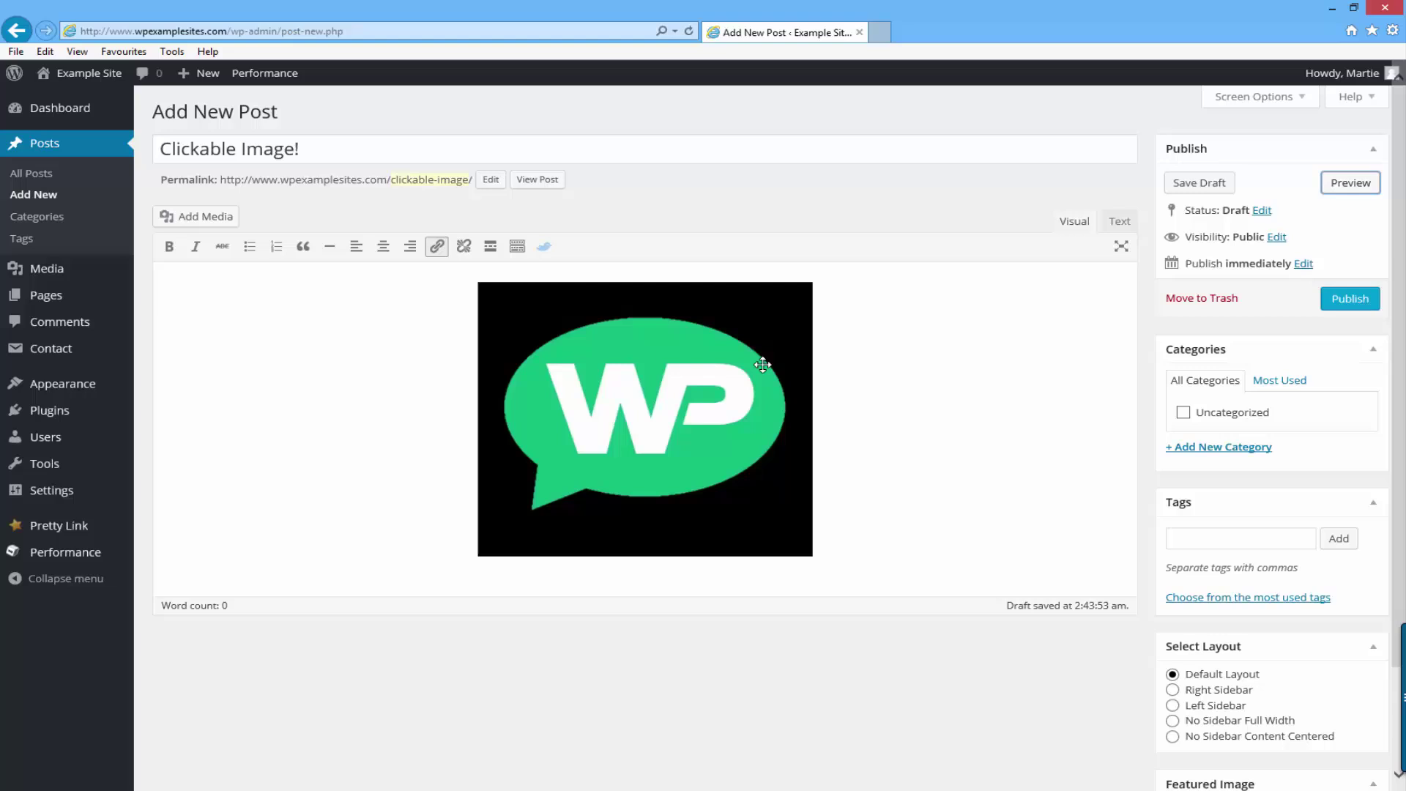
{"action": "left_click", "coordinate": [616, 404]}
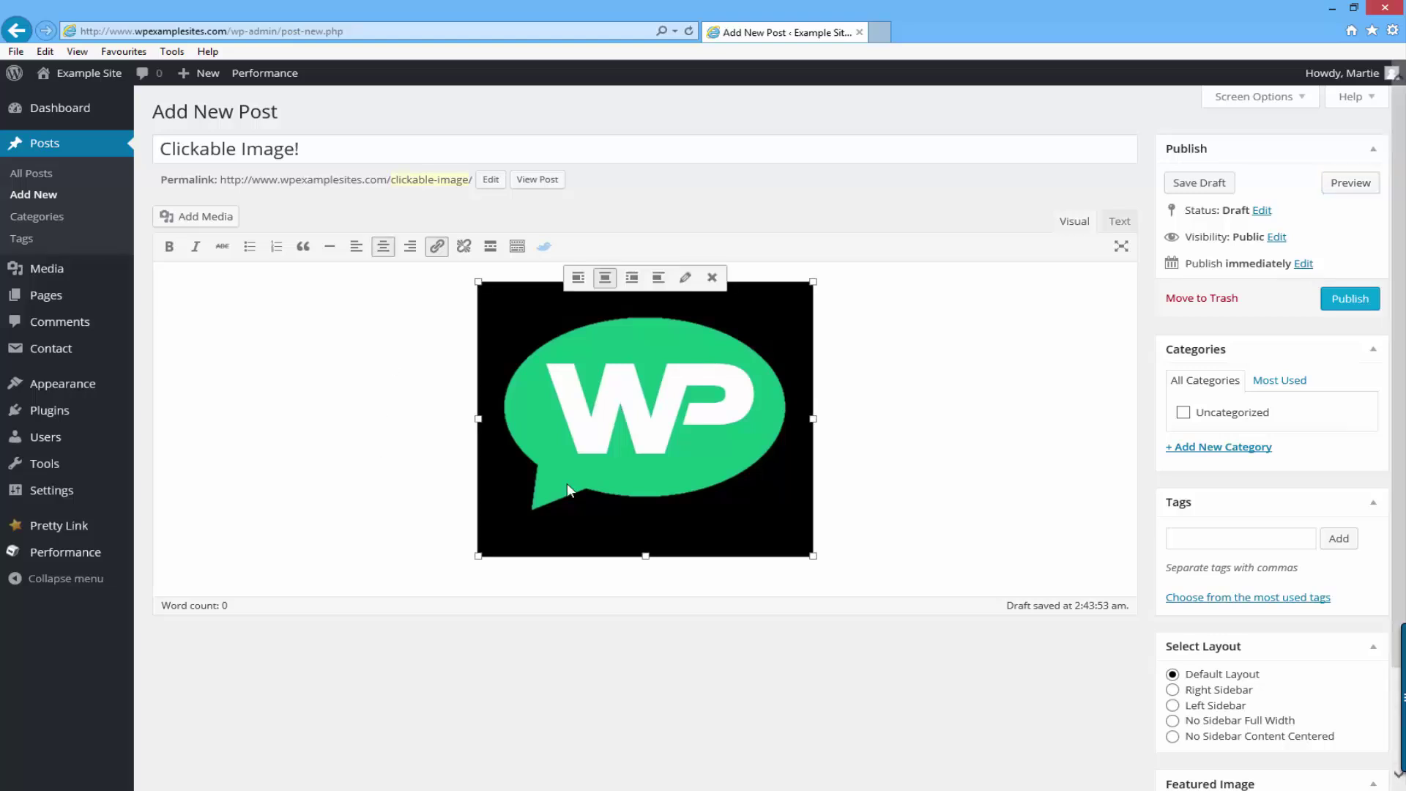
{"action": "left_click", "coordinate": [437, 249]}
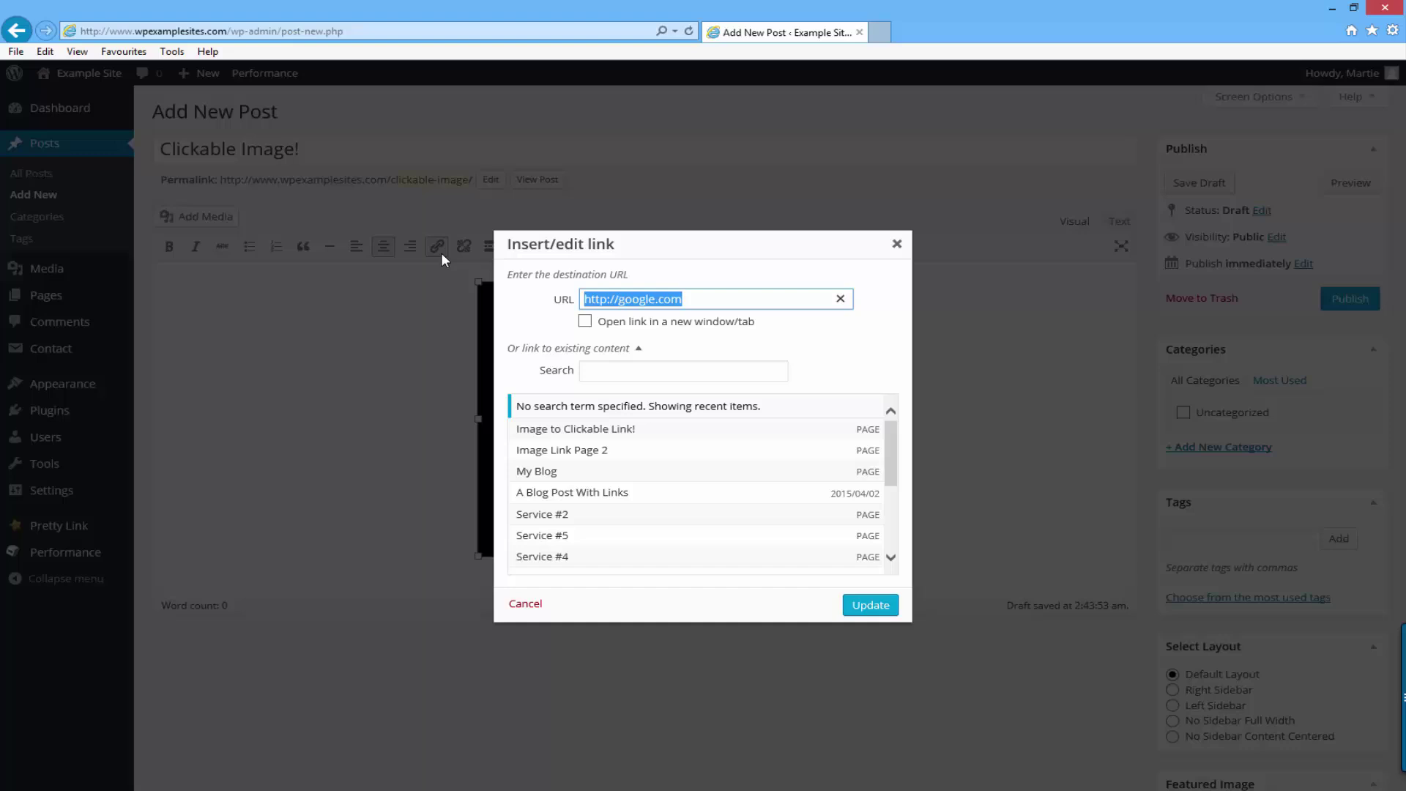
{"action": "left_click", "coordinate": [585, 322]}
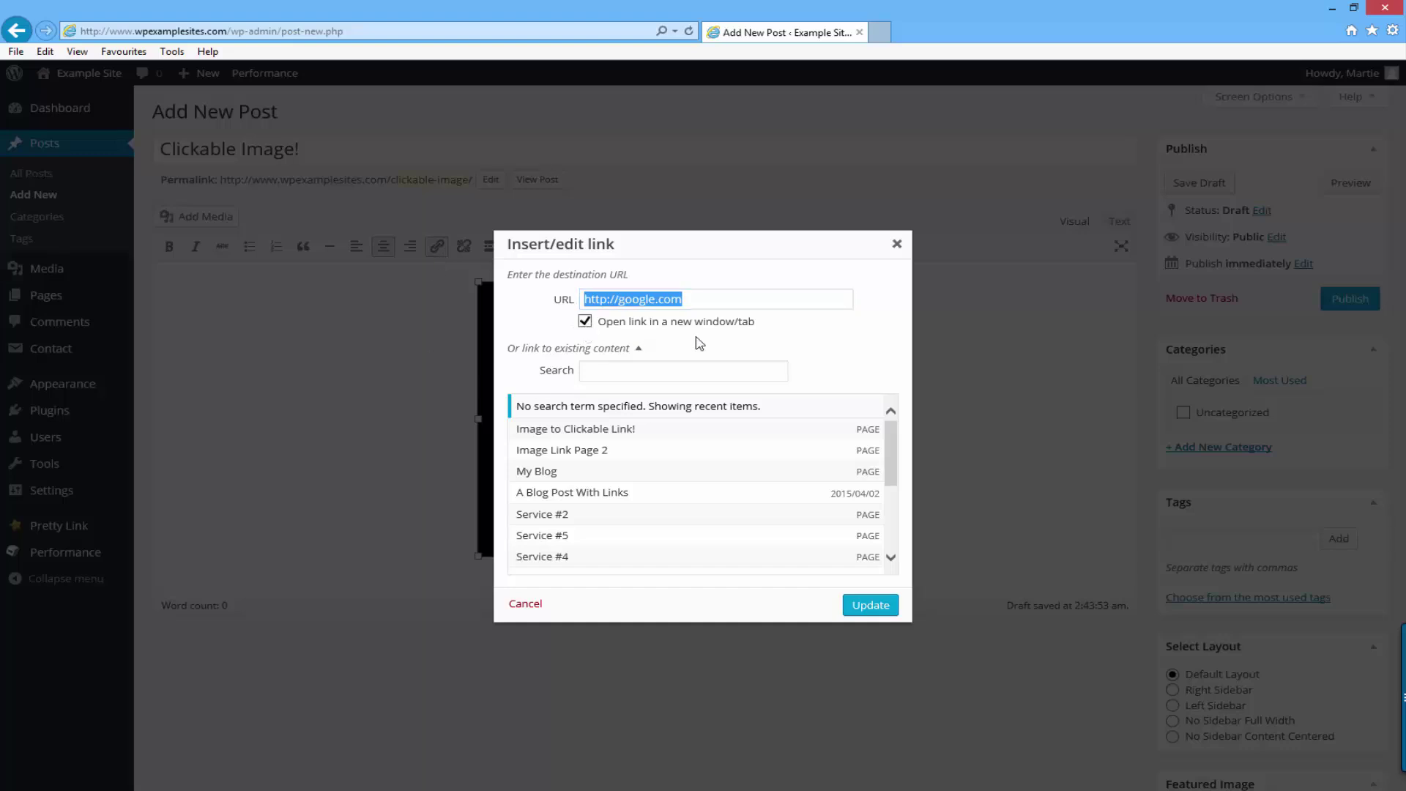
{"action": "left_click", "coordinate": [871, 605]}
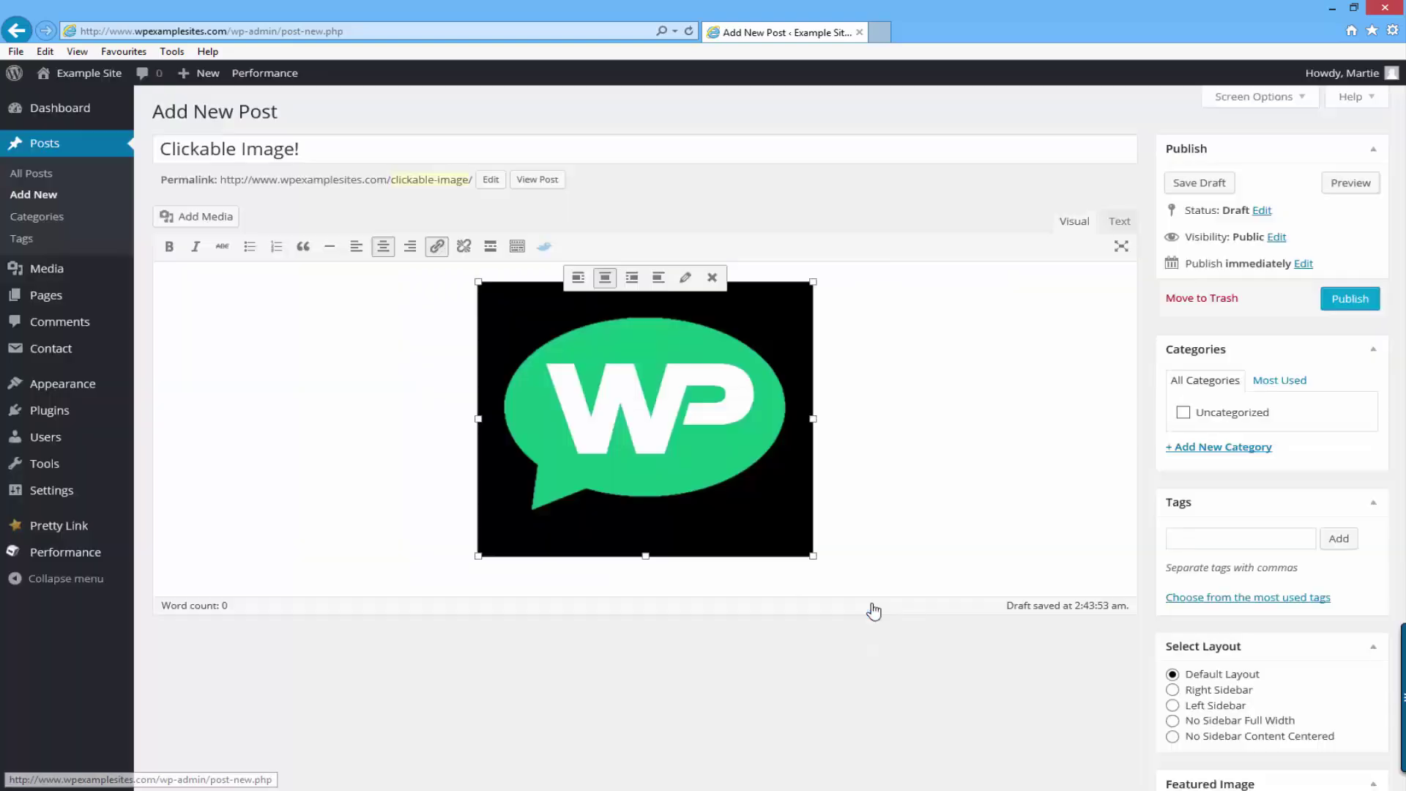
- Preview the updated post, then close the Google tab the image opened
{"action": "left_click", "coordinate": [1338, 186]}
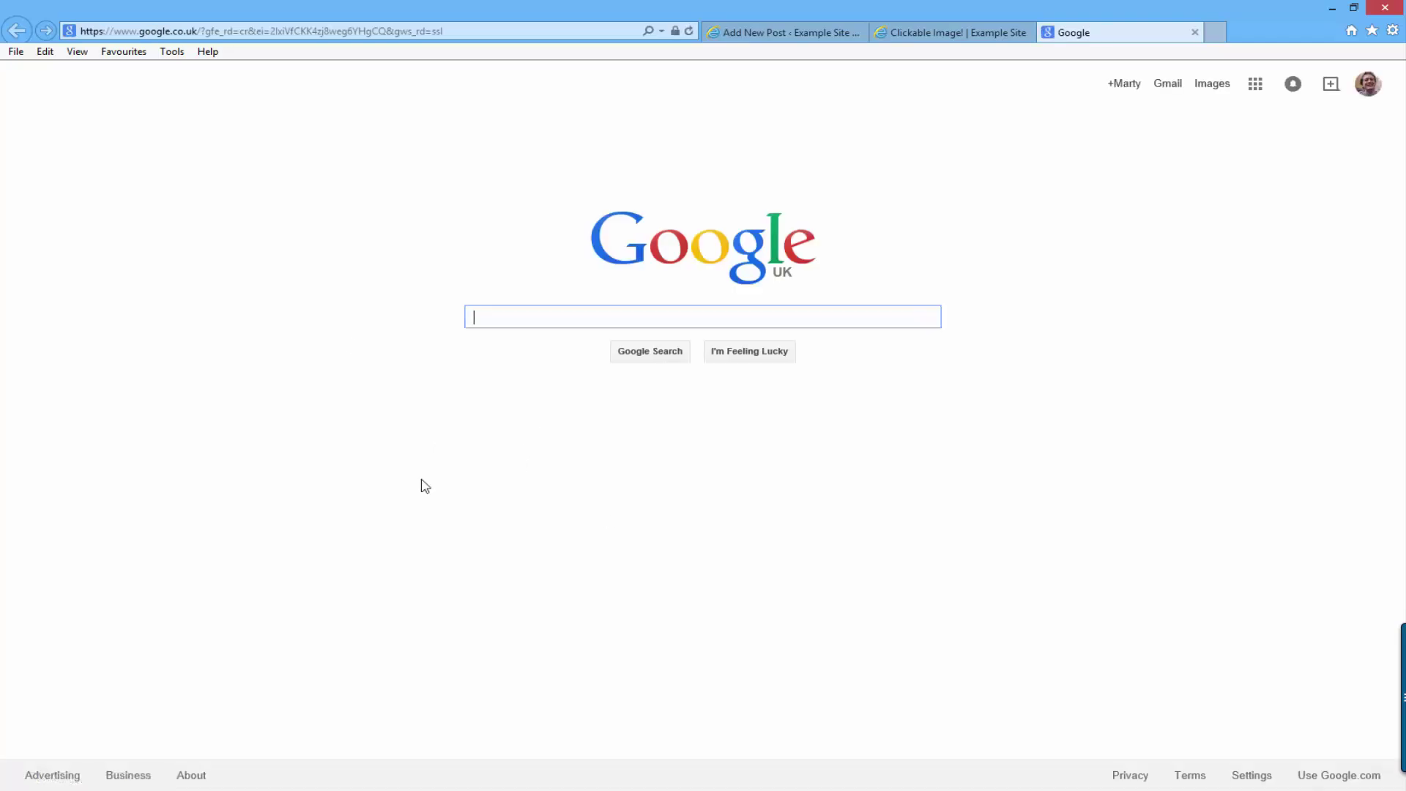
{"action": "left_click", "coordinate": [1195, 33]}
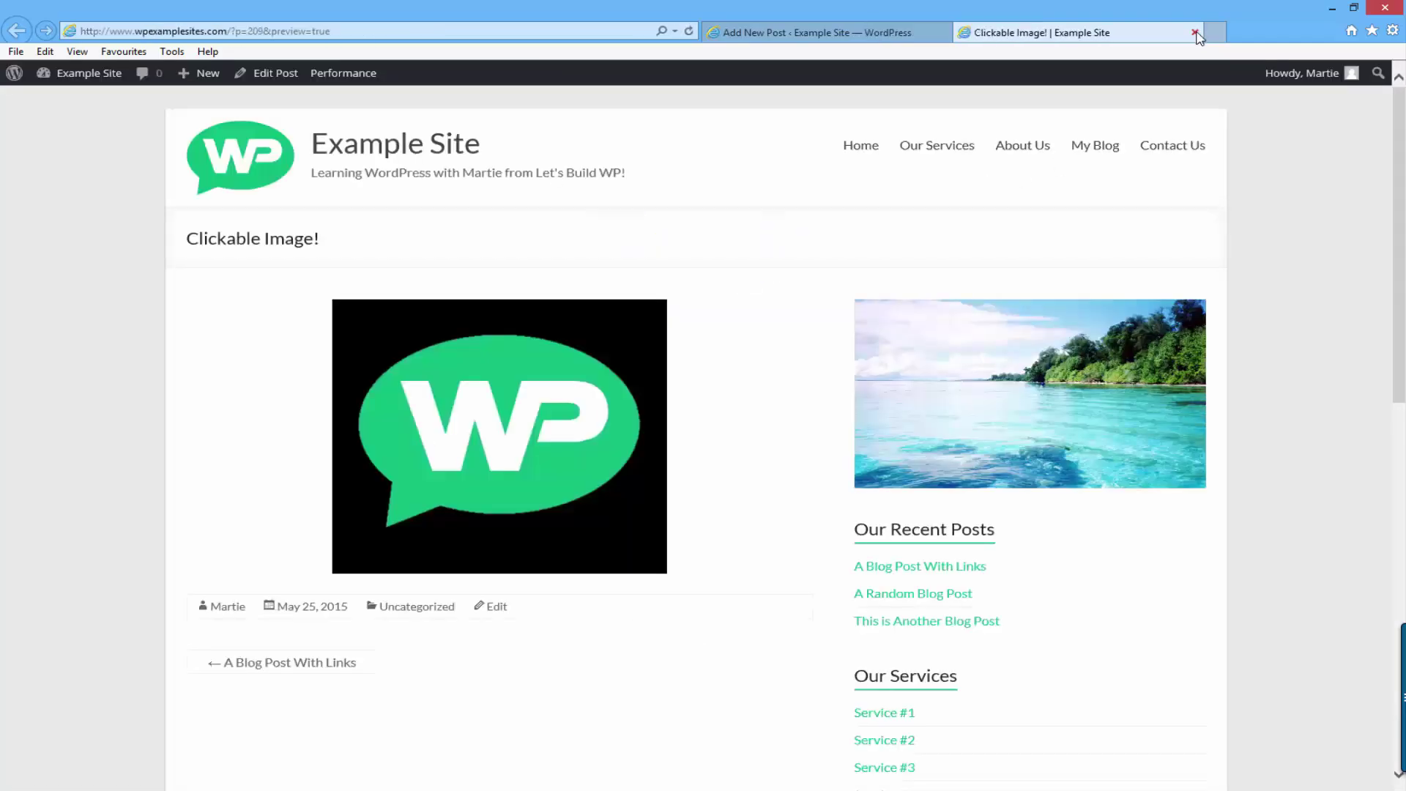